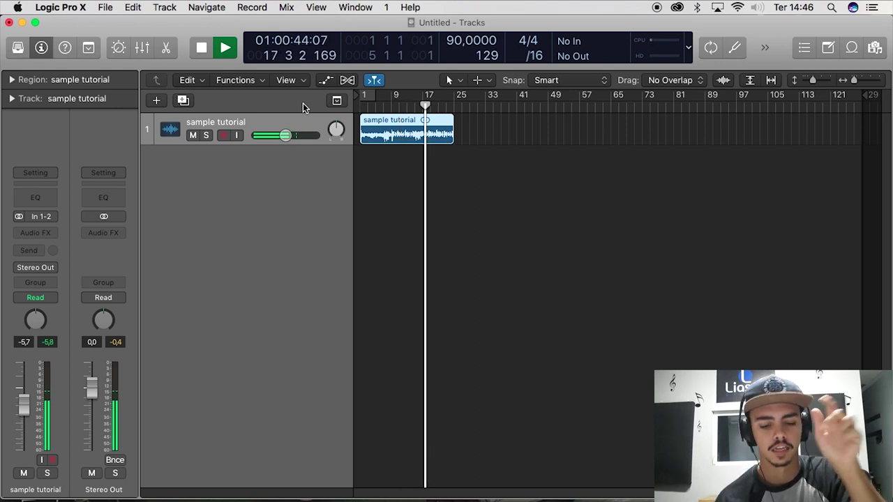
- Stop playback and lower the Hit (8) track's volume to -4.2 dB
key(space)
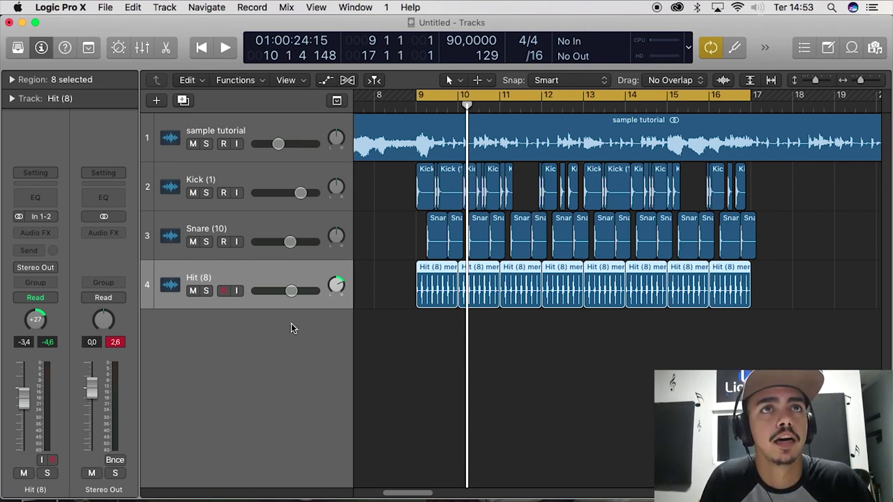
drag(294, 298, 290, 295)
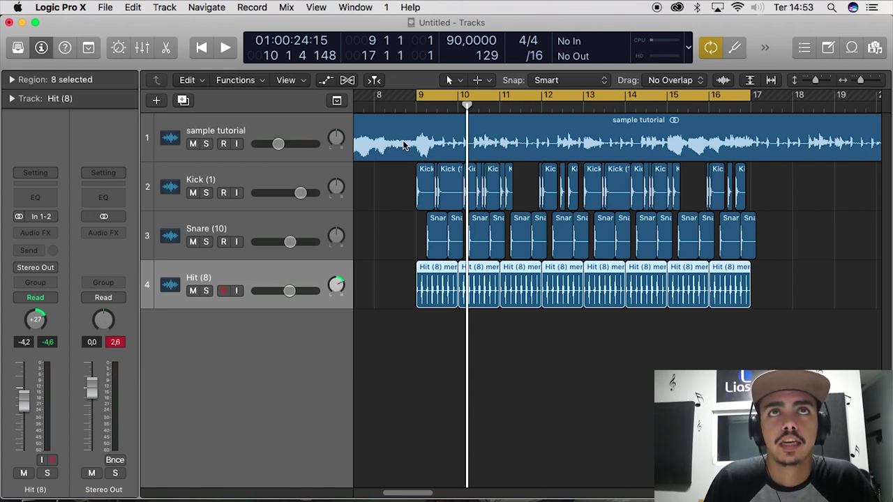
- Examine how the kick and snare hits in bar 9 line up with the grid by placing the playhead on each
scroll(438, 106, up, 10)
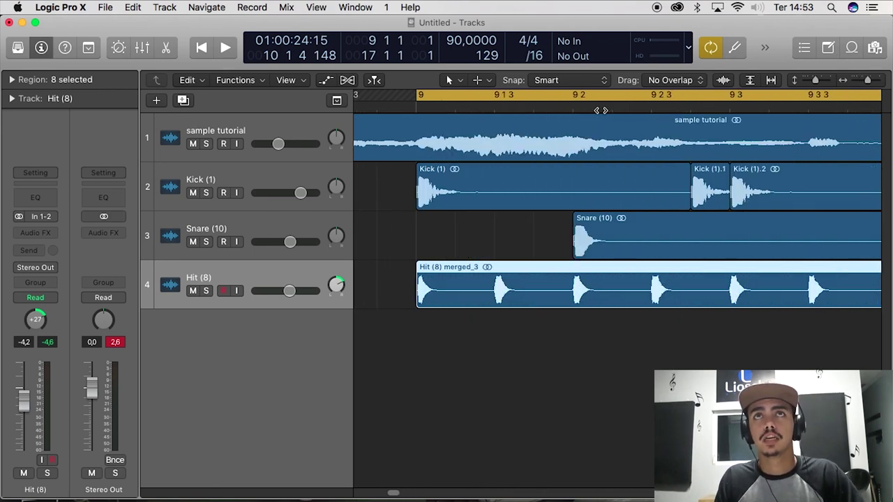
click(576, 108)
click(691, 108)
click(732, 108)
click(689, 108)
click(664, 109)
click(574, 108)
click(644, 108)
click(684, 108)
click(690, 108)
click(733, 108)
key(super+Left)
key(super+Left)
key(super+Left)
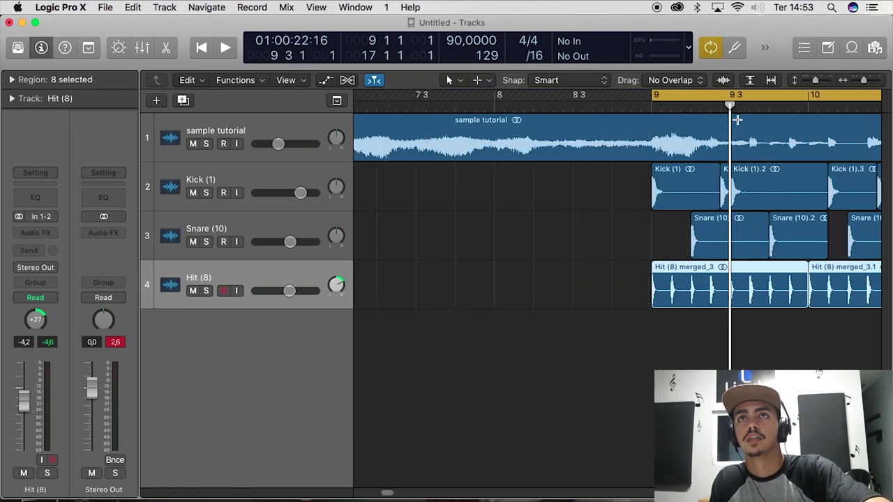
- Play back the cycle from bar 9 with the sample and all drum tracks
scroll(743, 125, right, 10)
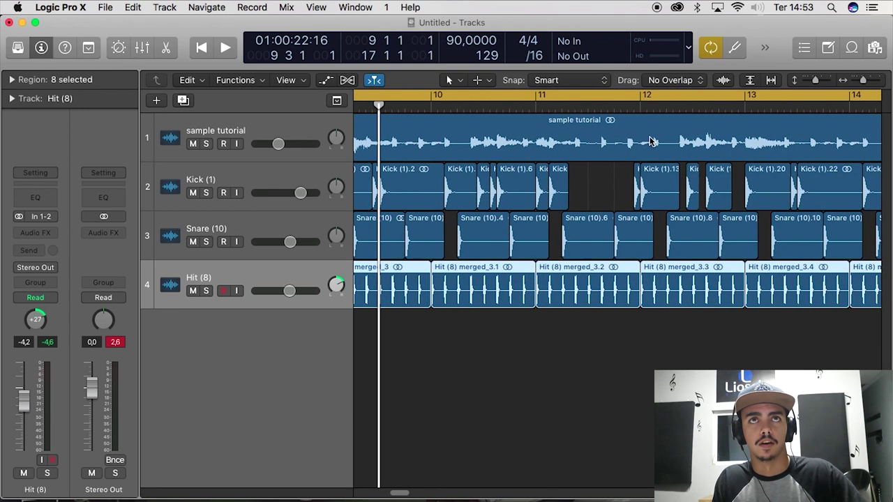
key(space)
key(z)
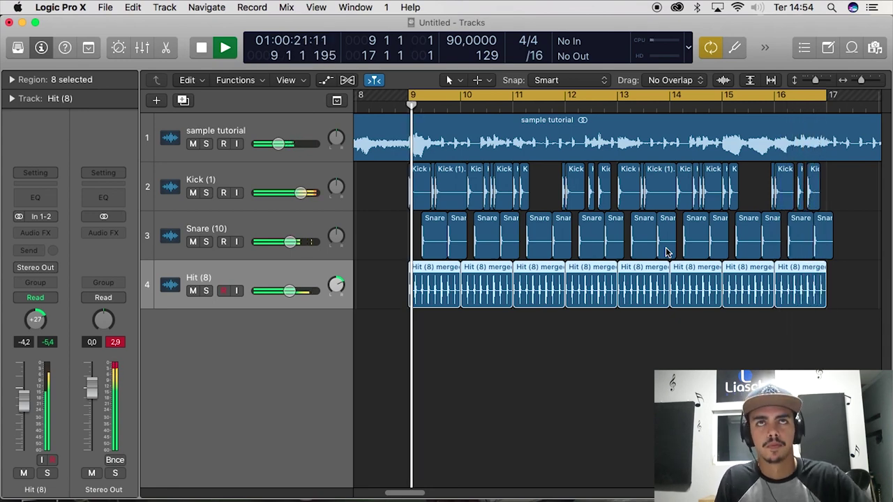
key(space)
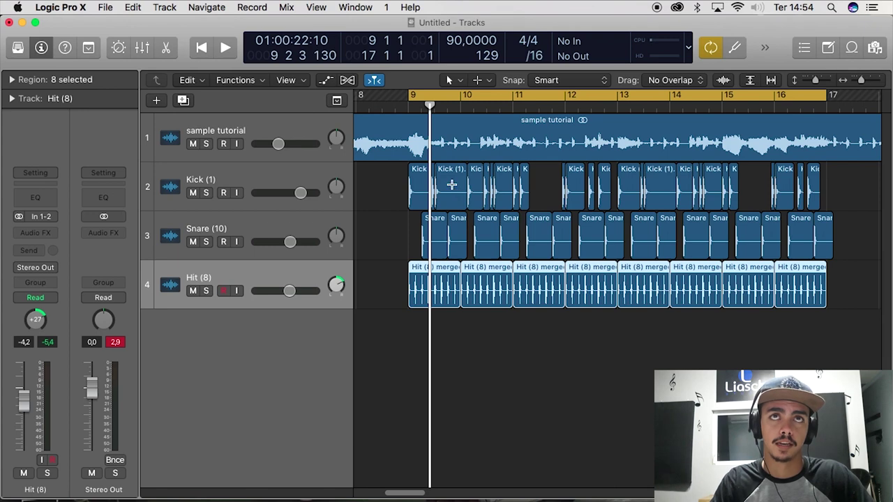
- Mute the Hit (8) and Snare (10) tracks
key(super+Right)
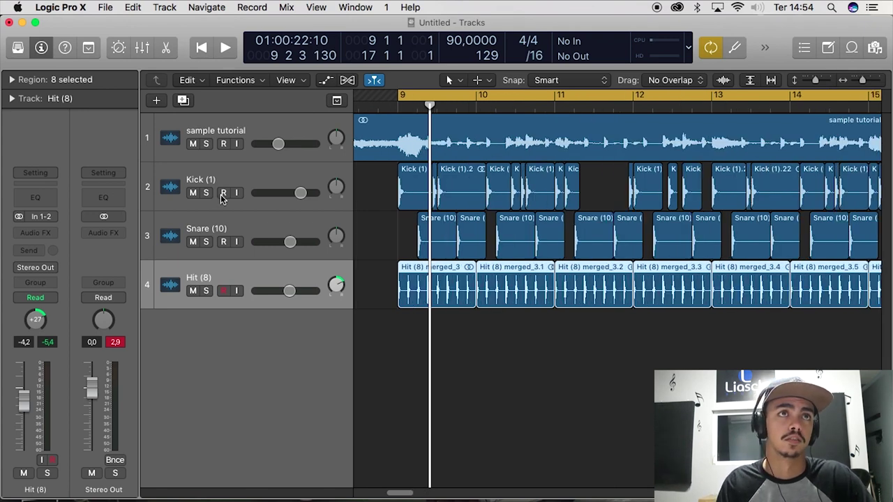
click(193, 291)
click(193, 241)
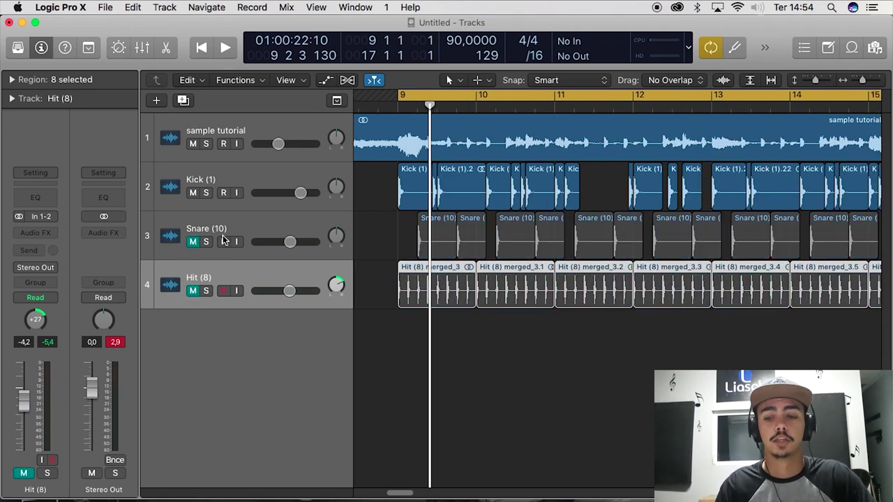
- Play back the first beats of bar 9 with only the sample and kick sounding
key(super+Right)
key(super+Right)
key(super+Right)
key(super+Right)
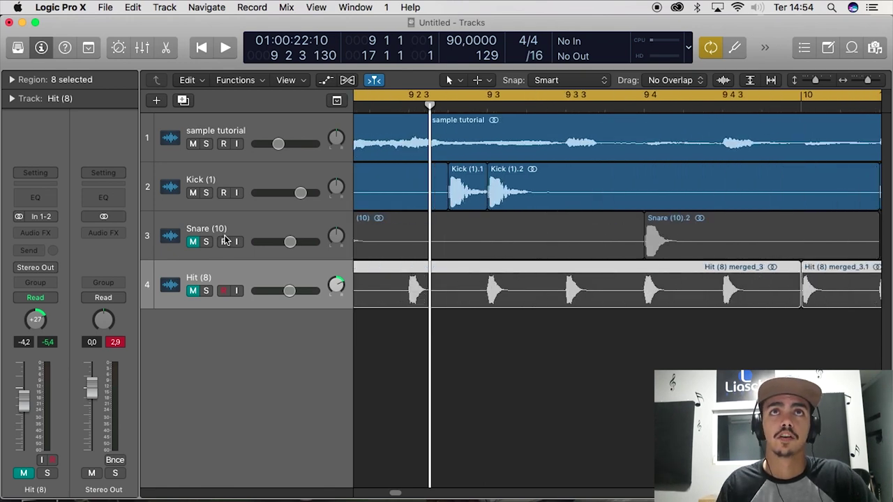
scroll(415, 231, left, 3)
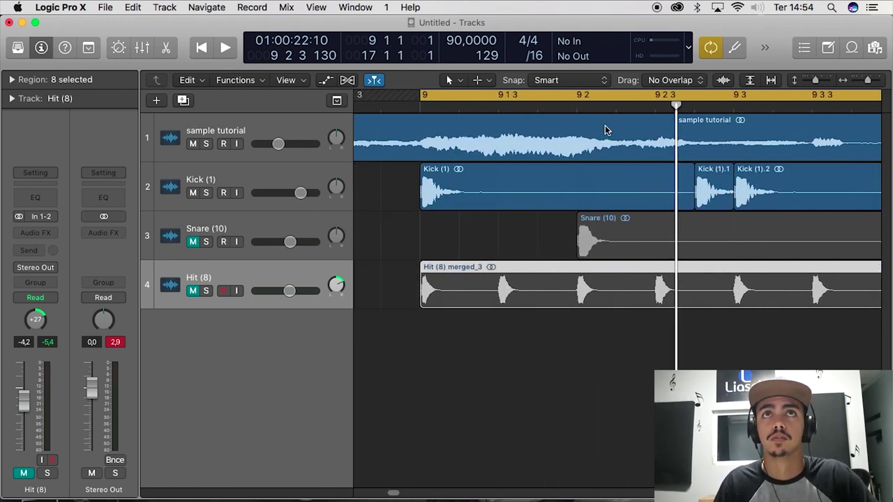
key(space)
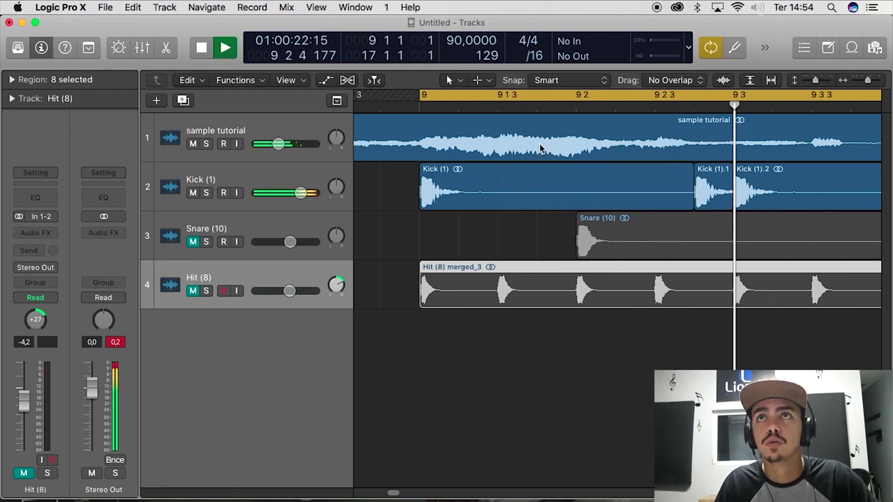
key(space)
scroll(585, 146, right, 6)
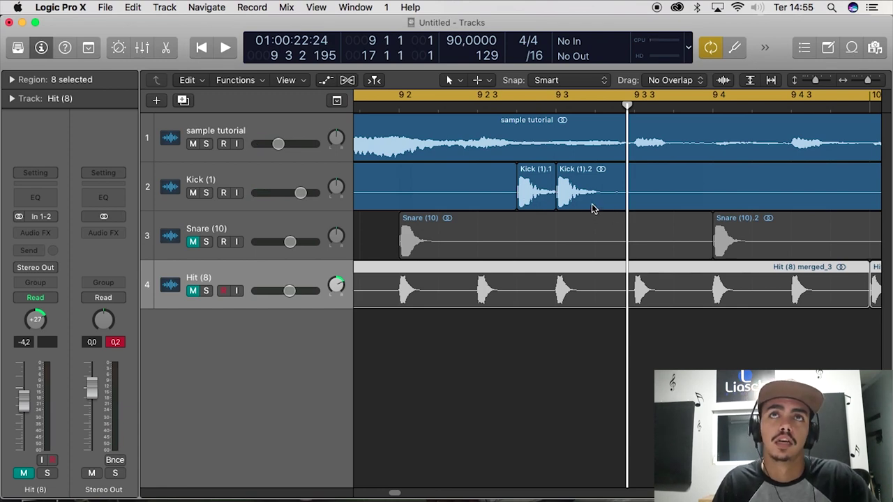
- Shift the pickup kick before 9 3 slightly later than its grid position and keep a separate kick region at 9 3
click(536, 195)
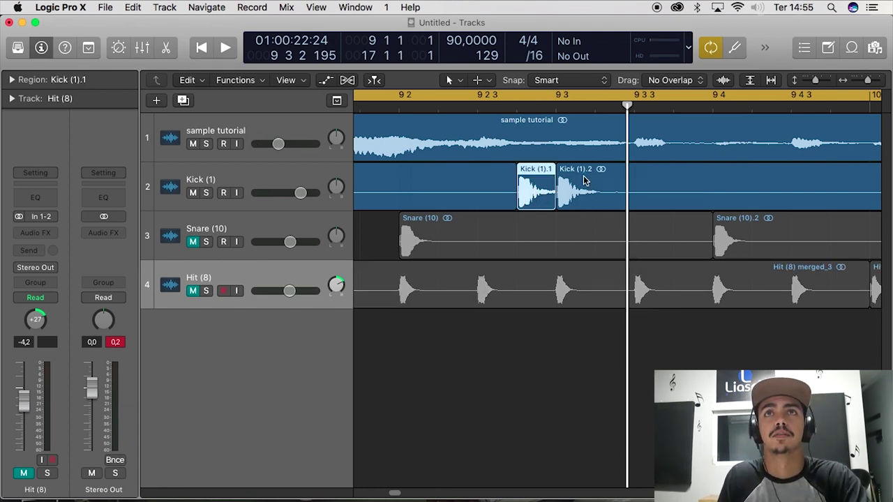
click(594, 201)
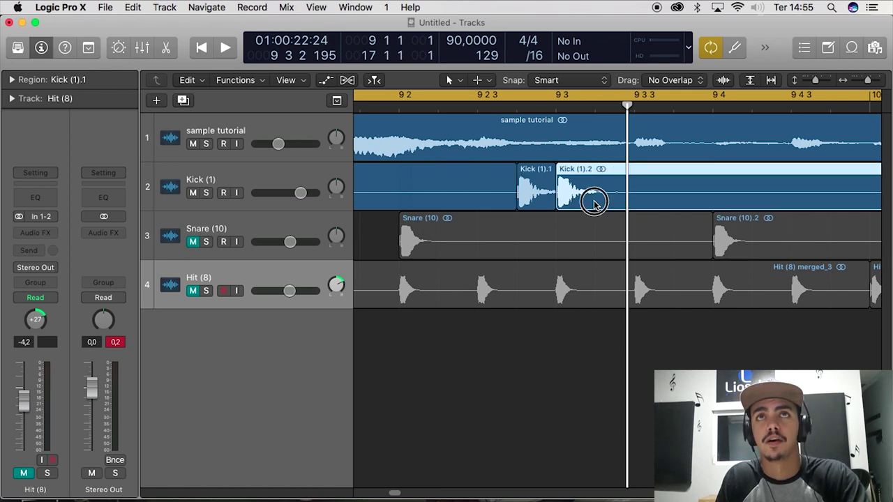
drag(593, 208, 570, 199)
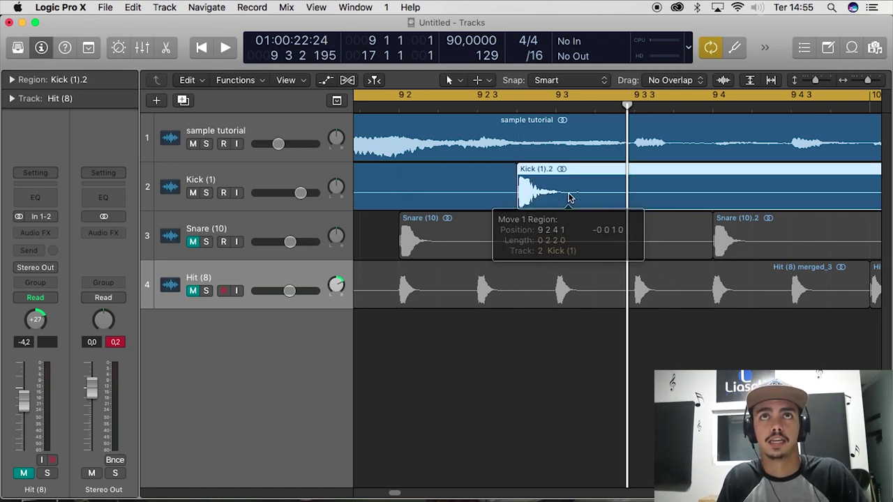
click(555, 108)
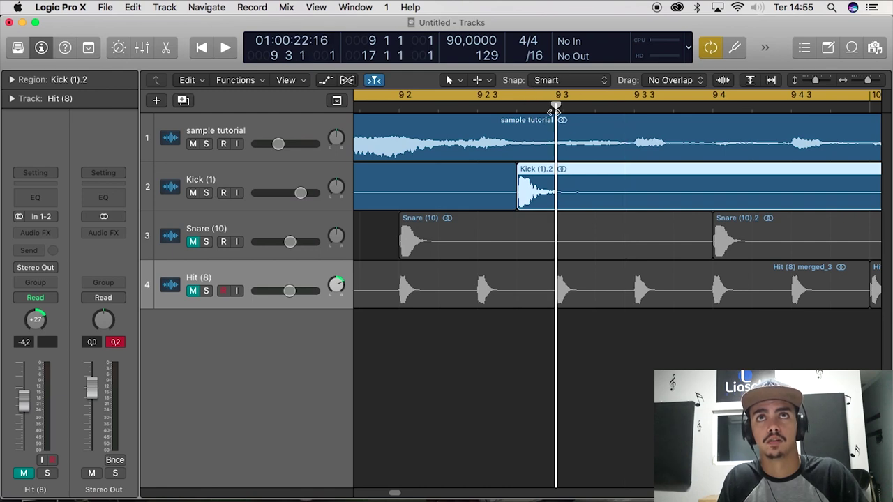
drag(545, 208, 576, 207)
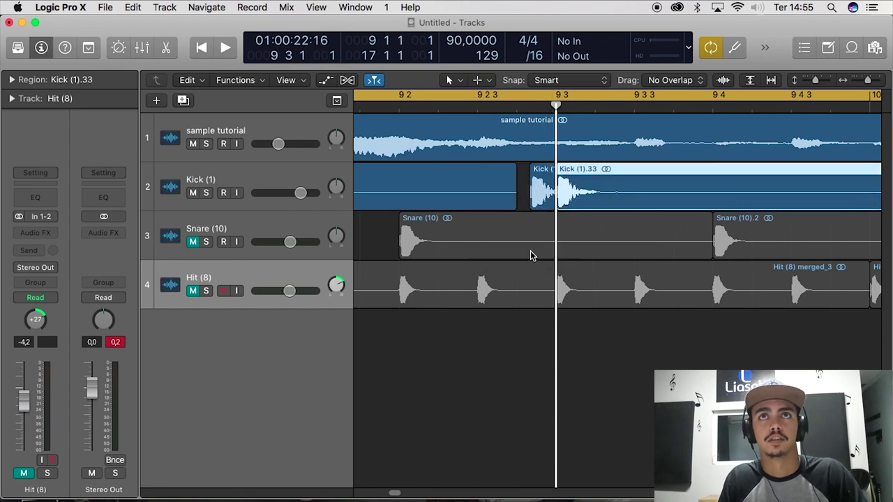
- Set the region gain of the shifted kick just before 9 3 to -8.5 dB
scroll(545, 188, left, 3)
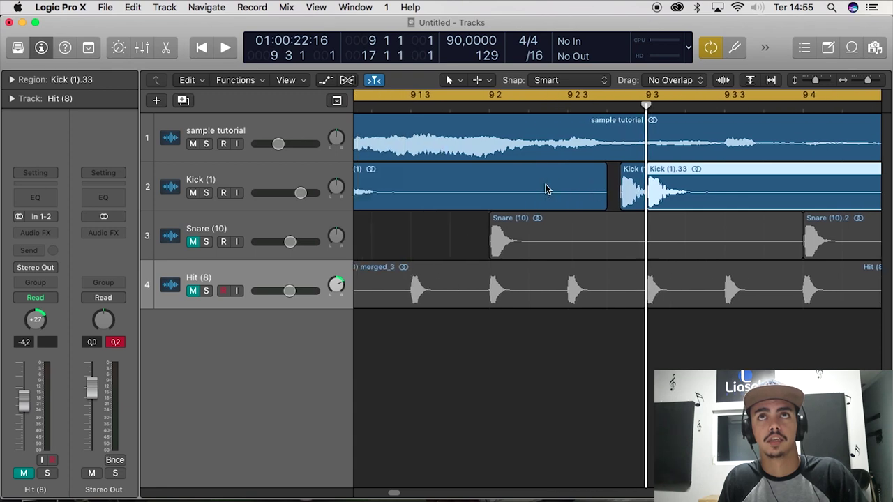
click(607, 109)
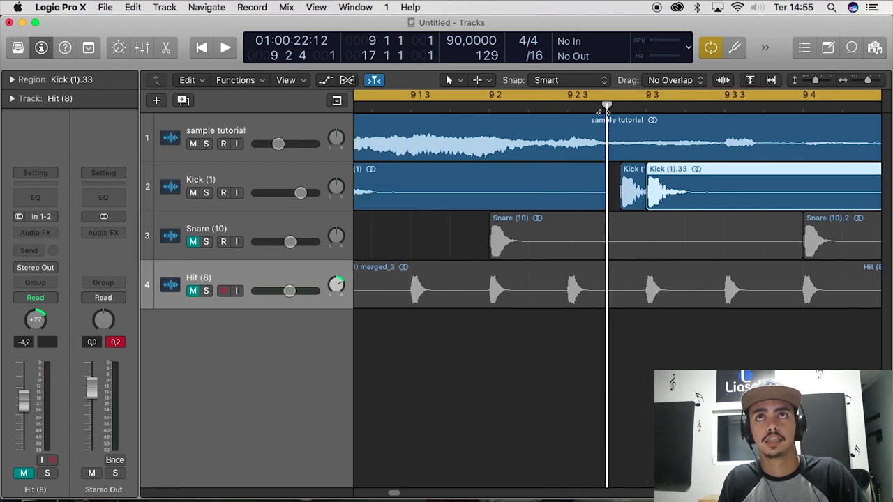
drag(652, 110, 649, 131)
scroll(654, 143, left, 4)
scroll(747, 199, right, 3)
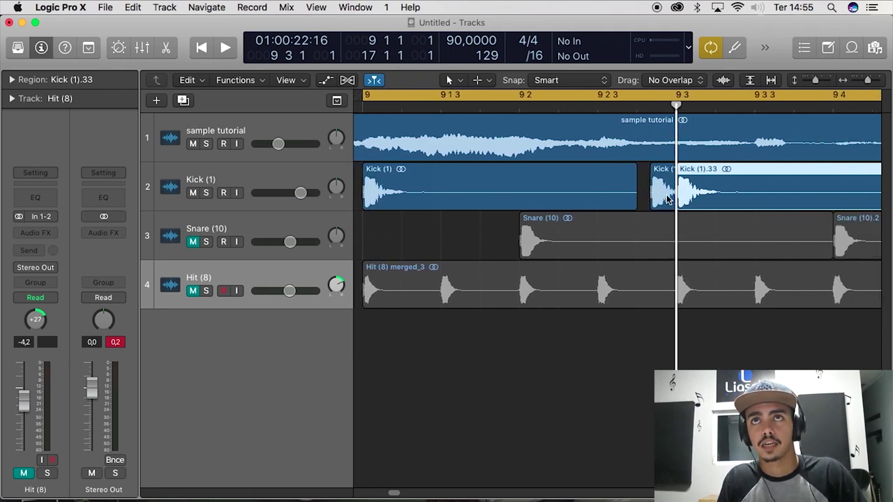
click(667, 196)
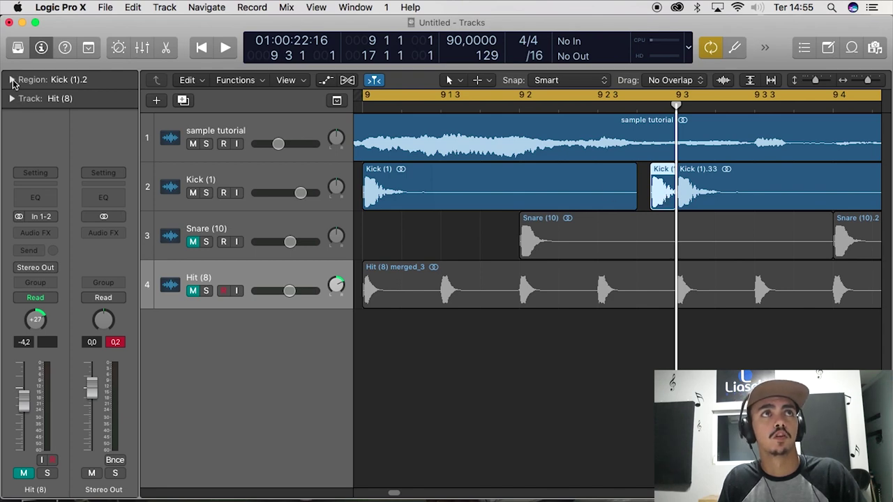
click(12, 80)
drag(86, 175, 83, 376)
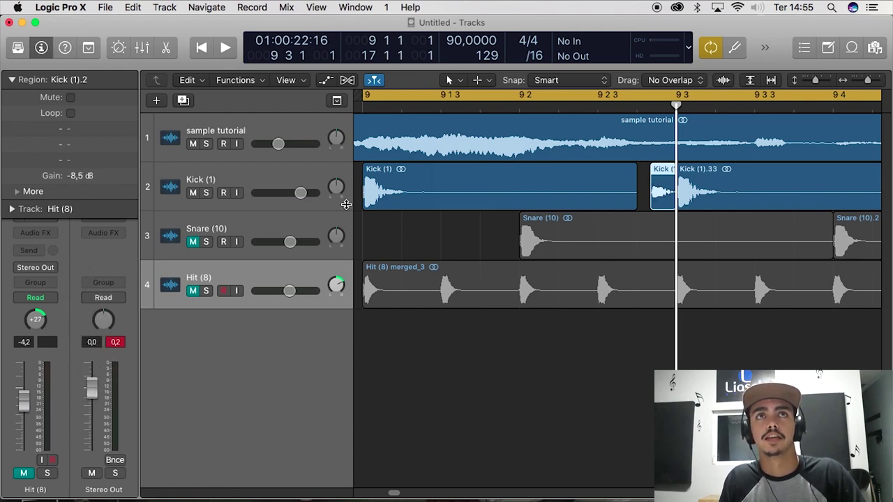
- Play back bar 9 onward to hear the shifted, softer kick against the sample
scroll(391, 150, left, 4)
key(space)
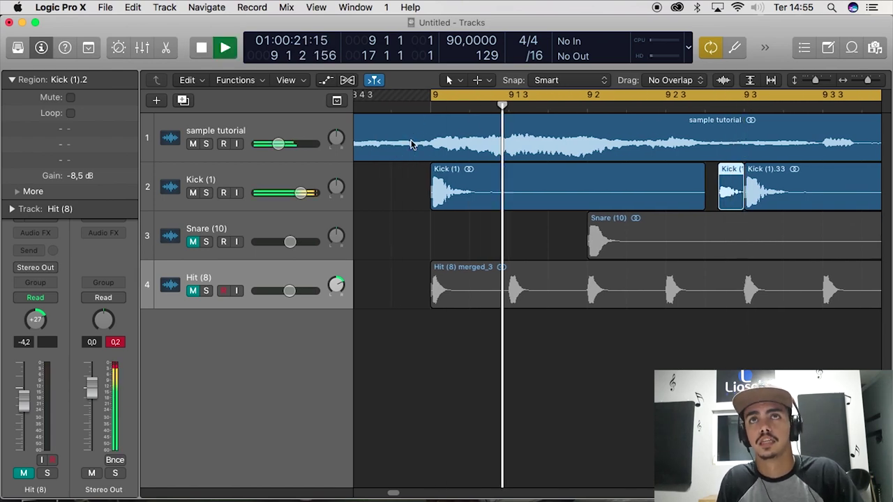
key(space)
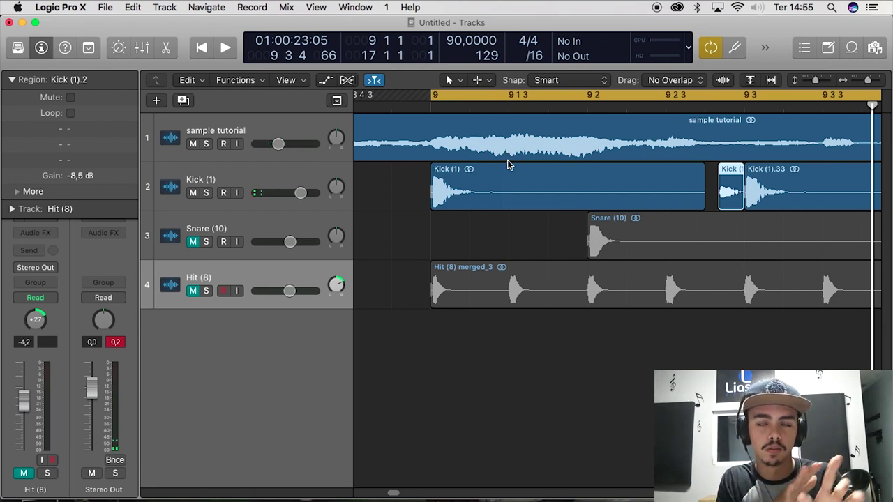
scroll(508, 165, down, 5)
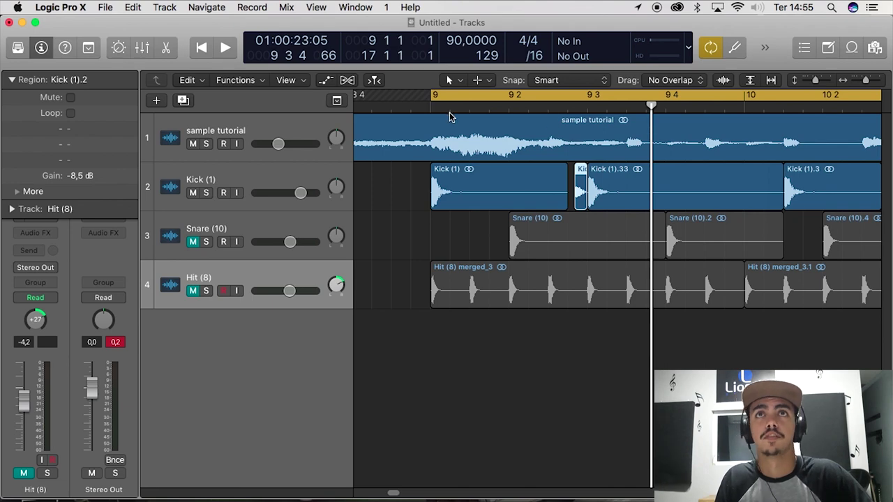
key(space)
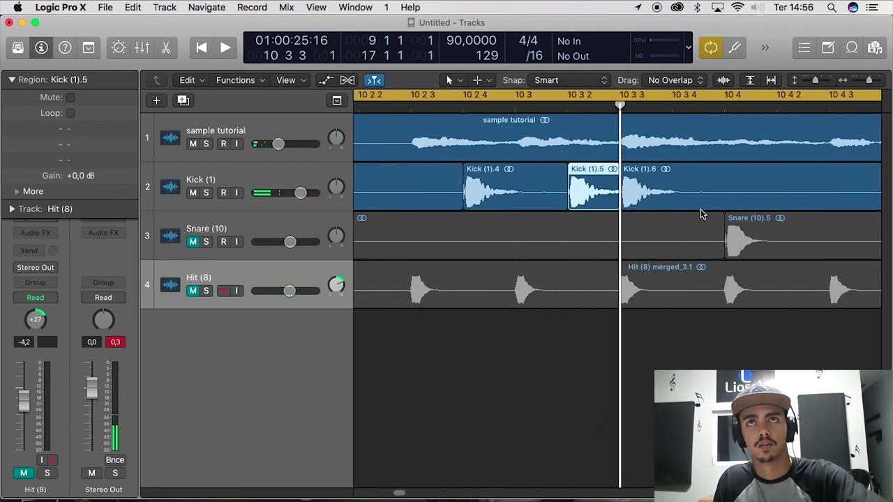
- Shift the kick just before 10 3 3 slightly later off the grid and set its region gain to -8.3 dB
mouse_move(586, 192)
mouse_down()
mouse_move(642, 193)
mouse_move(596, 193)
mouse_up()
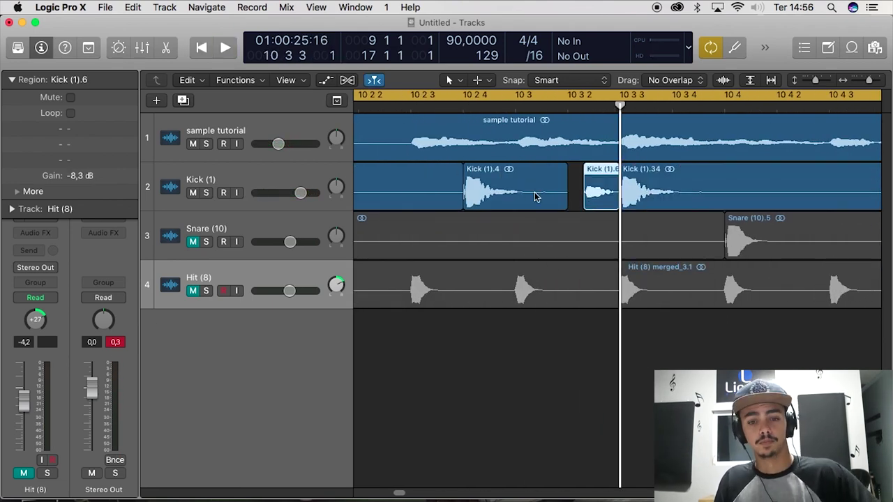
click(658, 185)
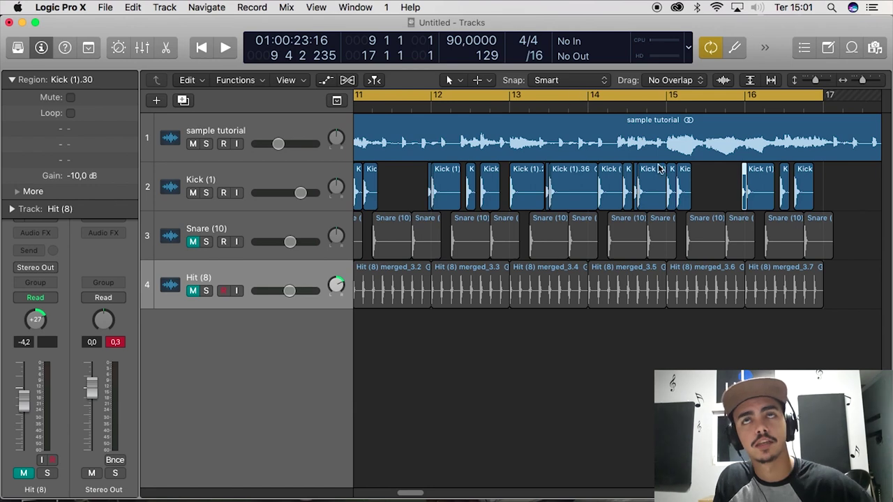
- Play back the cycle with the adjusted kicks and unmute the Snare (10) and Hit (8) tracks
scroll(668, 213, left, 5)
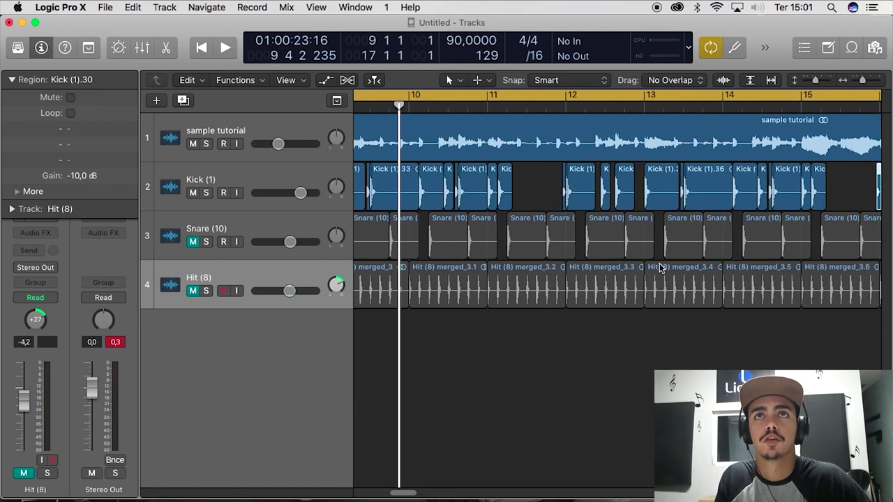
key(space)
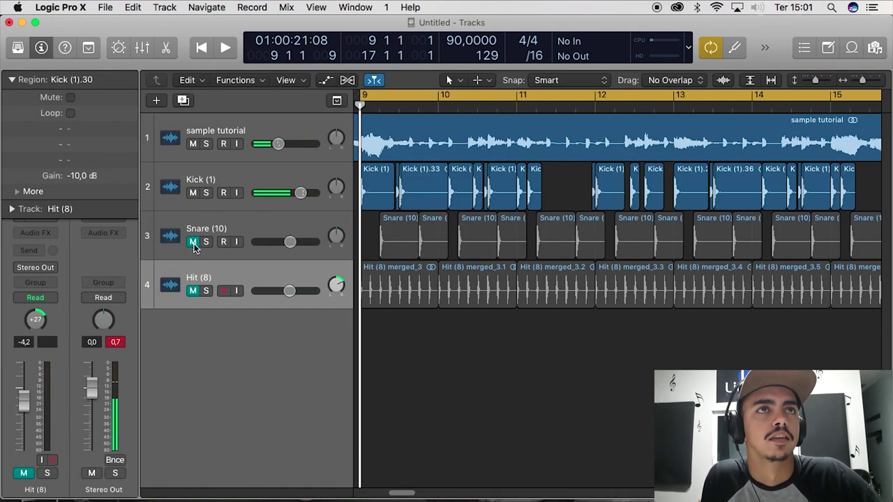
click(193, 242)
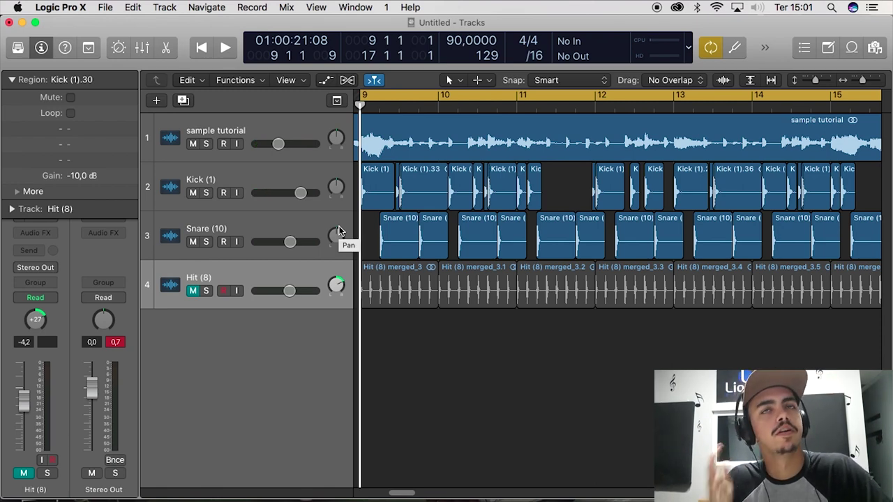
key(space)
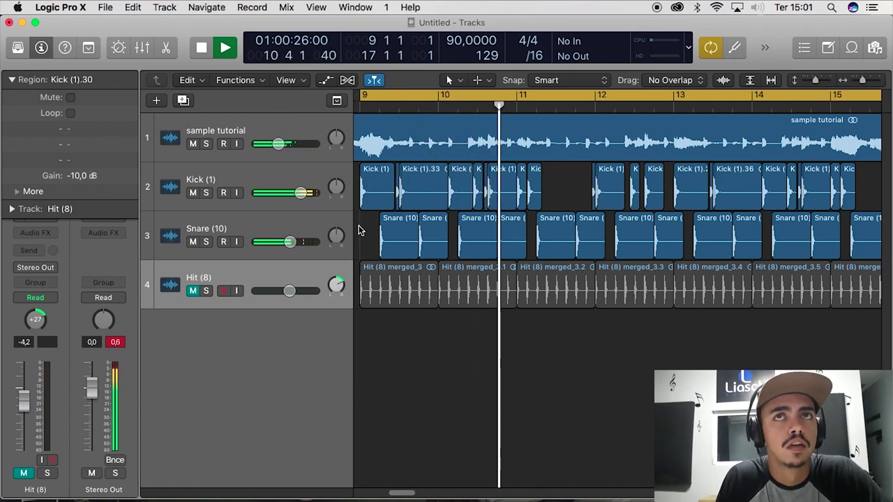
key(space)
click(194, 291)
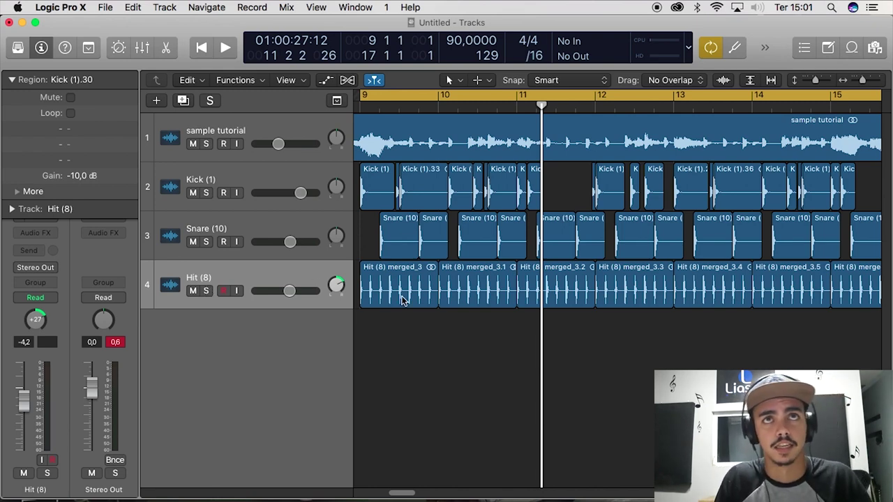
key(super+Left)
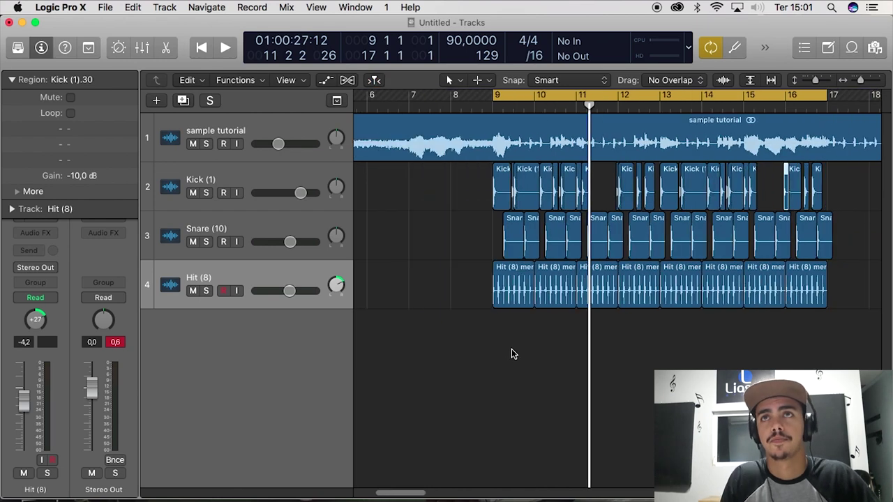
- Delete the Hit (8) regions from bar 10 through bar 16, keeping the one in bar 9, and play back that bar
drag(841, 354, 570, 299)
key(Delete)
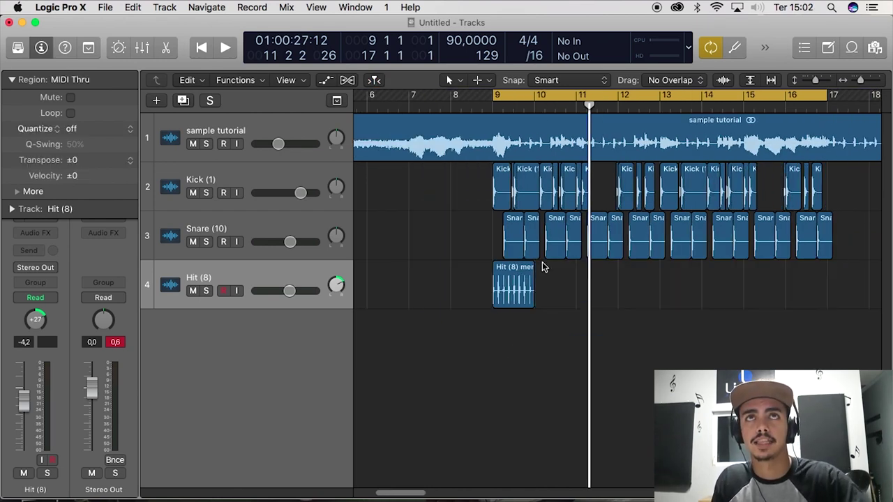
key(space)
key(super+Right)
key(super+Right)
key(super+Right)
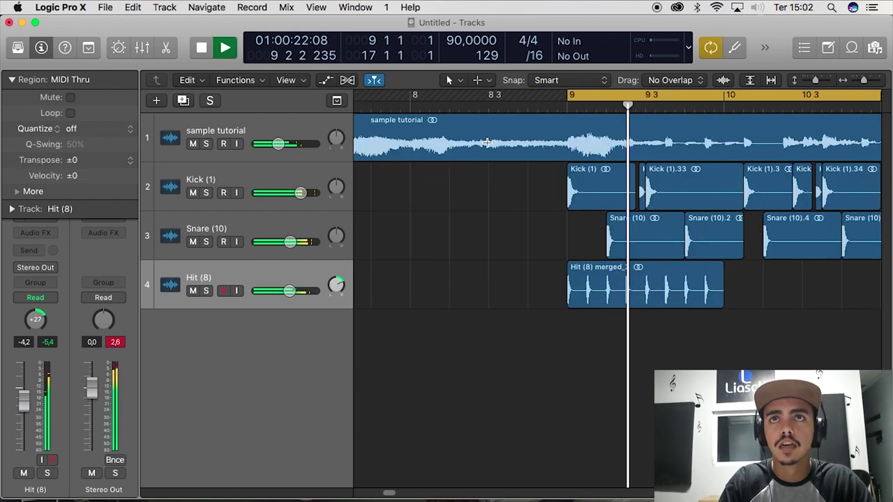
key(space)
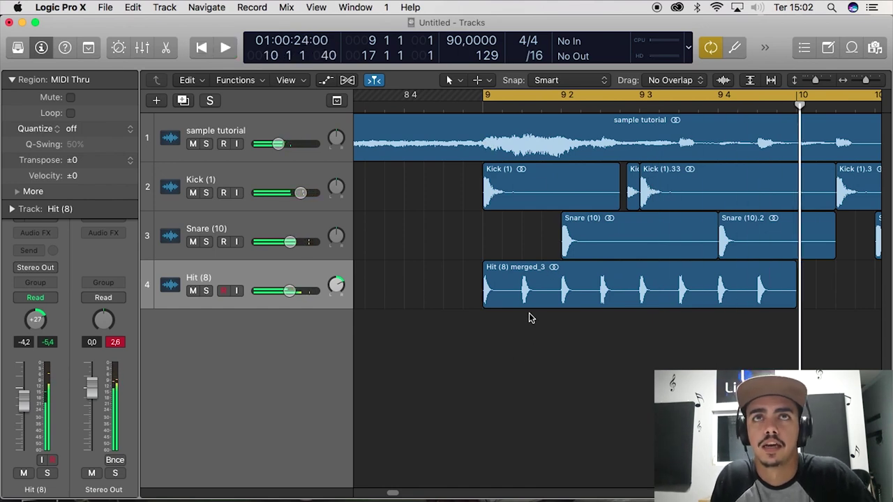
- Divide the bar 9 Hit (8) region at every hit into eight separate eighth-note regions
click(522, 281)
click(562, 281)
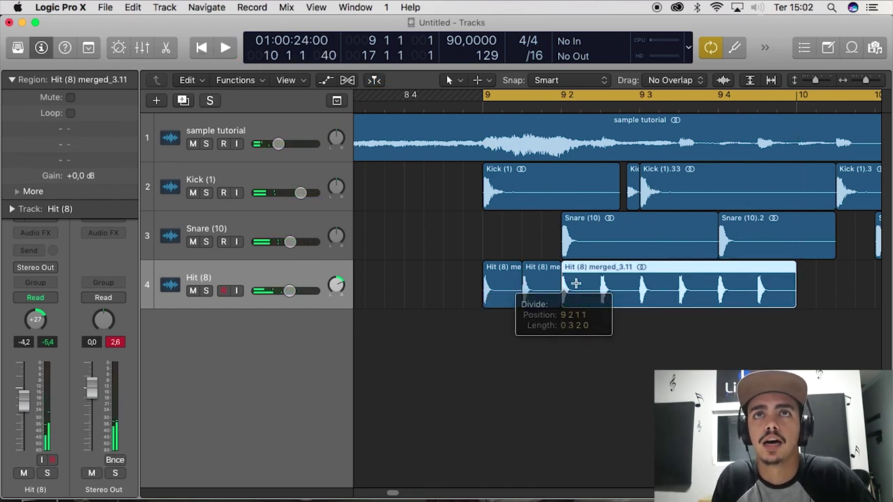
click(600, 280)
click(641, 281)
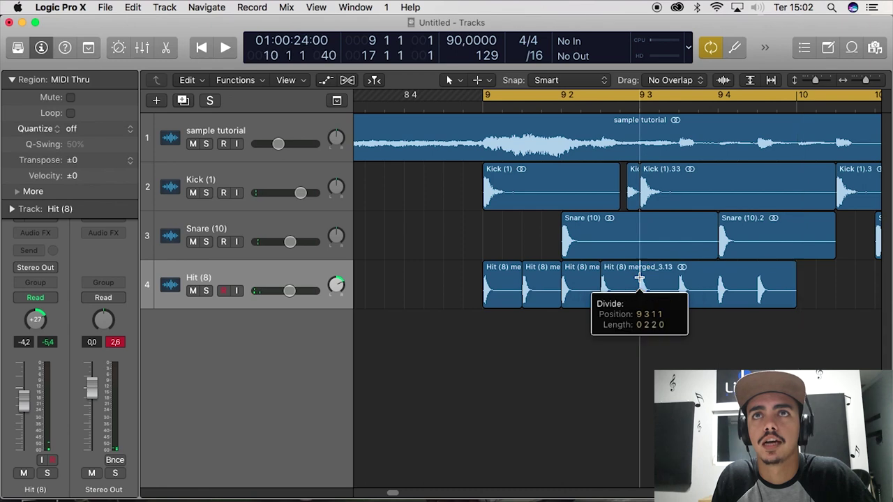
click(682, 283)
click(719, 286)
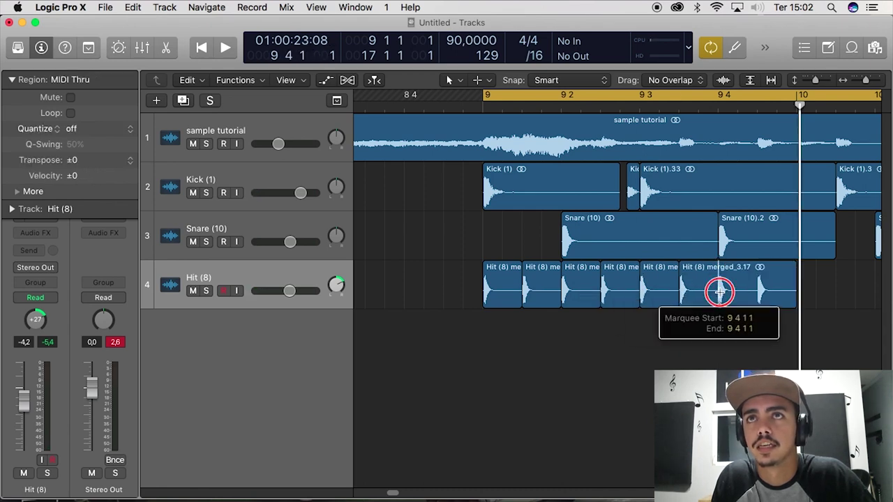
click(758, 286)
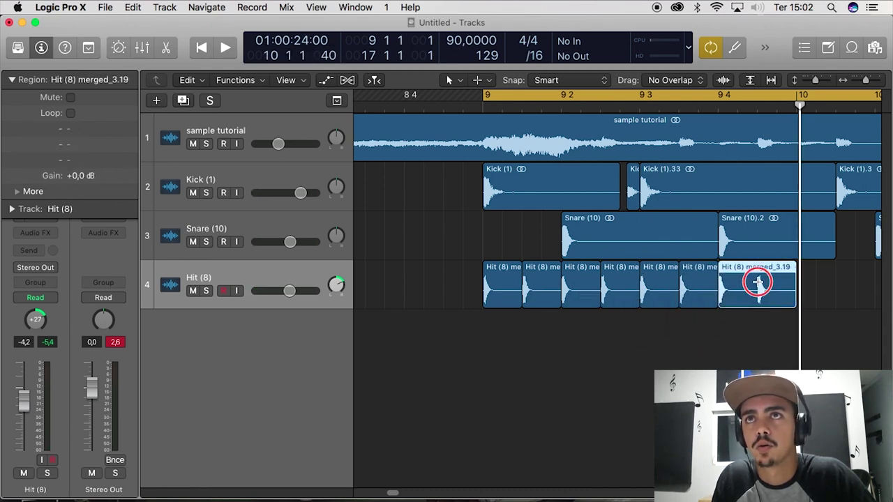
click(754, 288)
click(637, 335)
drag(784, 349, 538, 303)
click(553, 345)
click(516, 293)
click(528, 286)
click(503, 297)
click(530, 293)
click(506, 296)
click(541, 293)
click(578, 290)
click(619, 290)
click(658, 289)
click(694, 288)
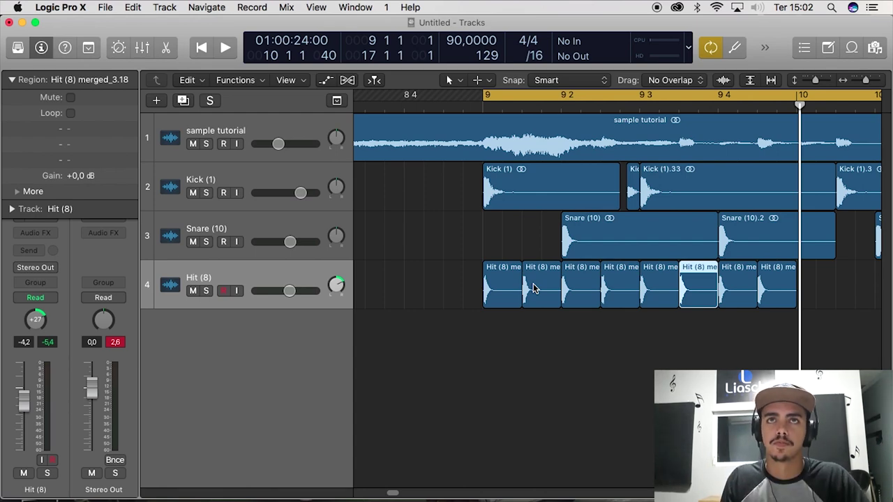
- Shorten the four off-beat Hit (8) regions in bar 9 to a length of 0 0 1 0 and shift them slightly later
click(533, 288)
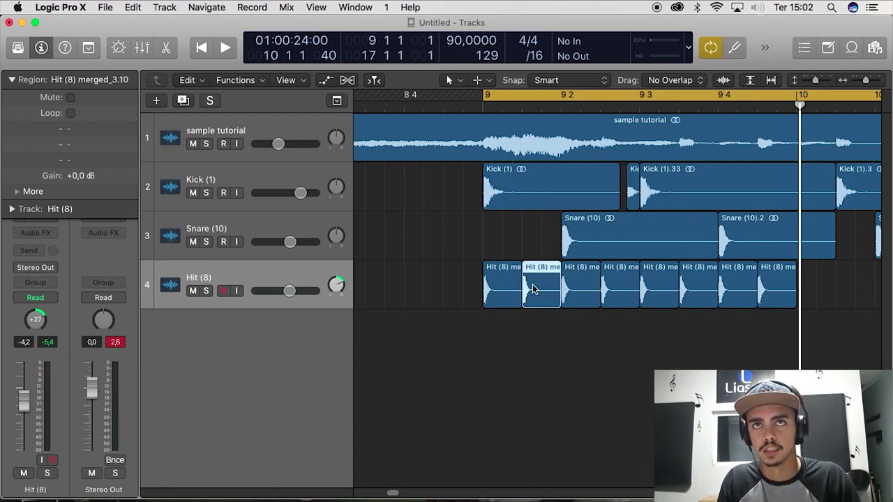
shift+click(624, 296)
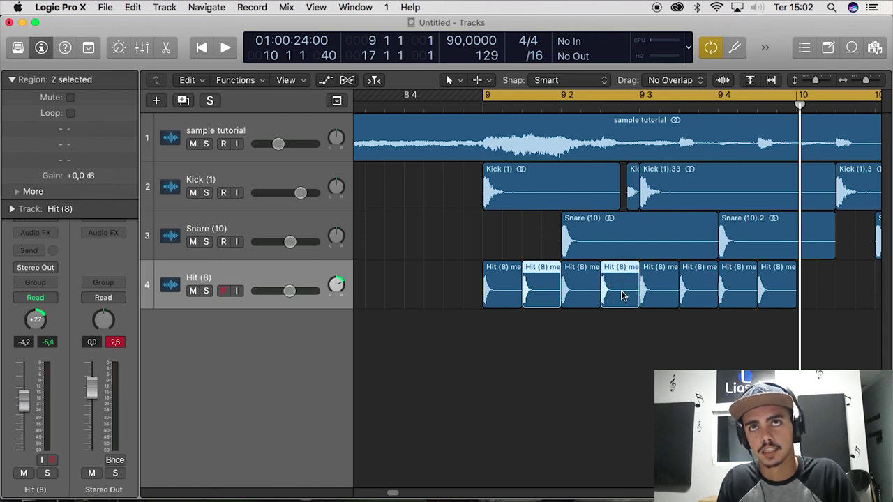
shift+click(689, 294)
shift+click(767, 293)
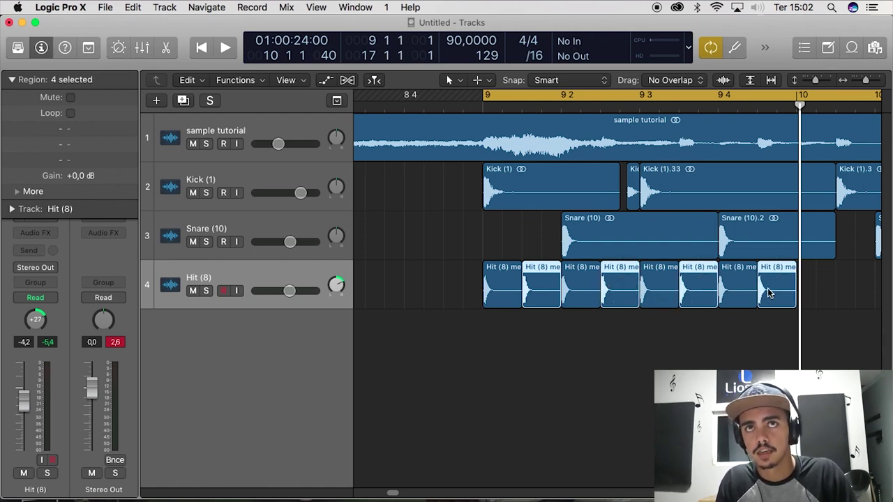
drag(560, 294, 544, 296)
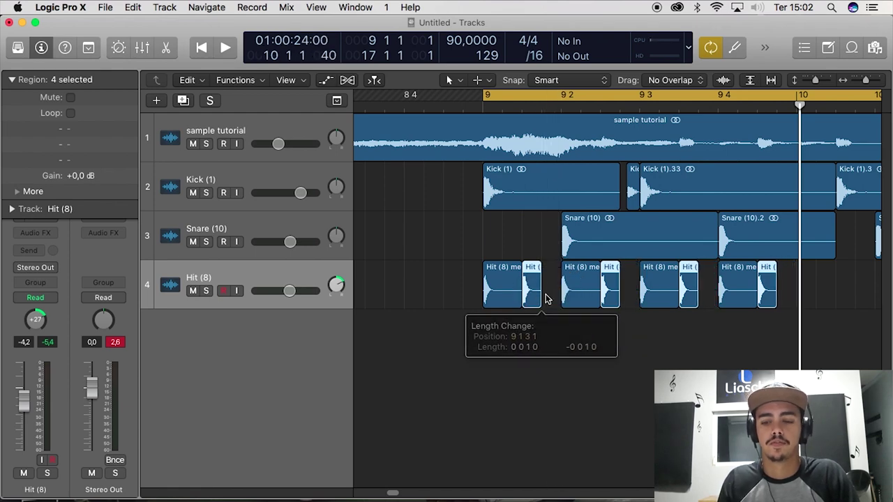
scroll(551, 295, up, 5)
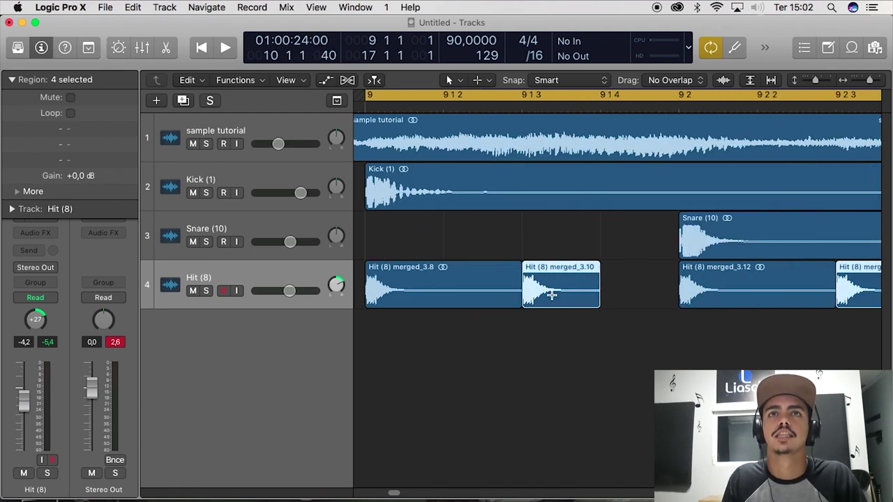
drag(550, 295, 563, 293)
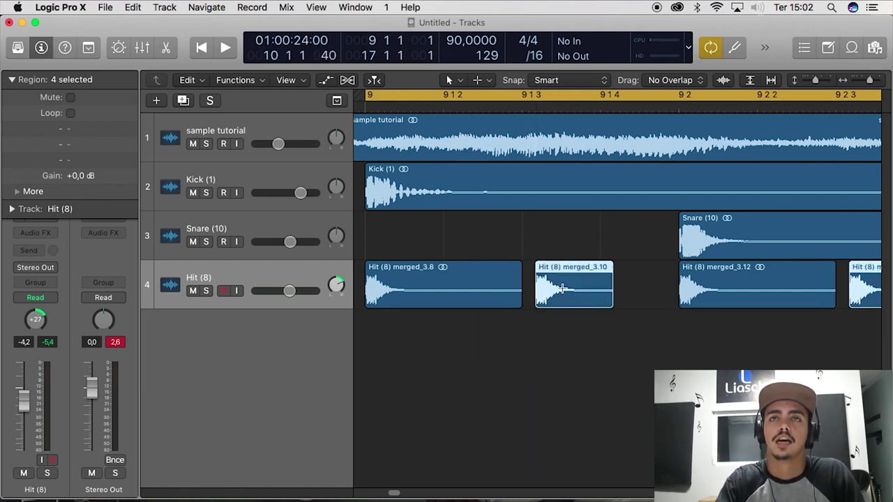
- Set the region gain of the four shifted off-beat hits to -5.8 dB and play back bar 9
scroll(561, 289, down, 6)
drag(72, 175, 78, 307)
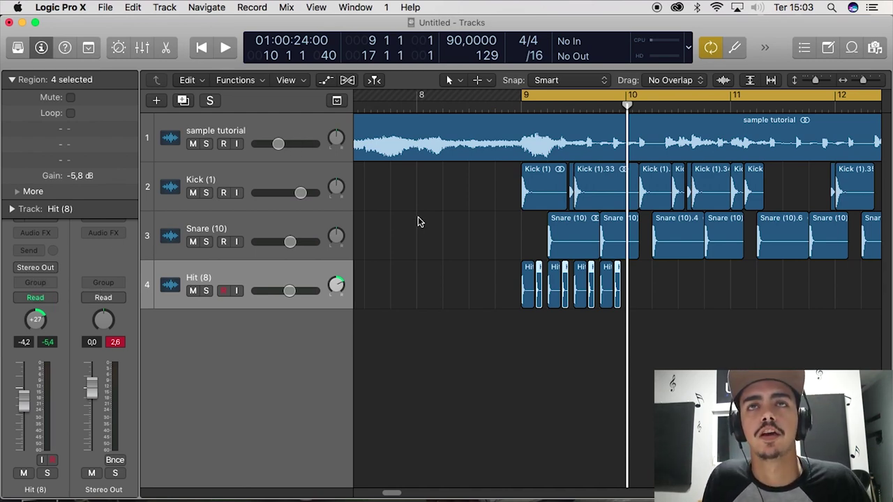
key(space)
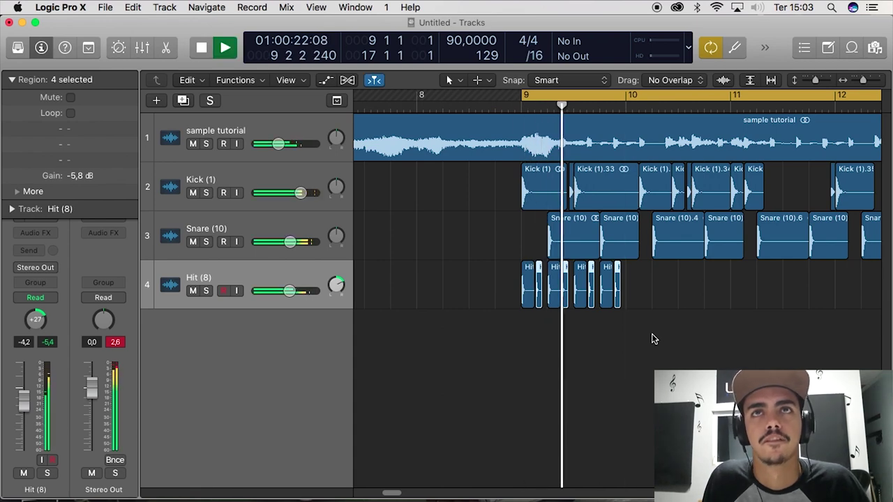
key(space)
- Join the eight Hit (8) regions of bar 9 into one region and repeat it in every bar through bar 16
click(524, 319)
drag(523, 319, 690, 265)
key(super+Left)
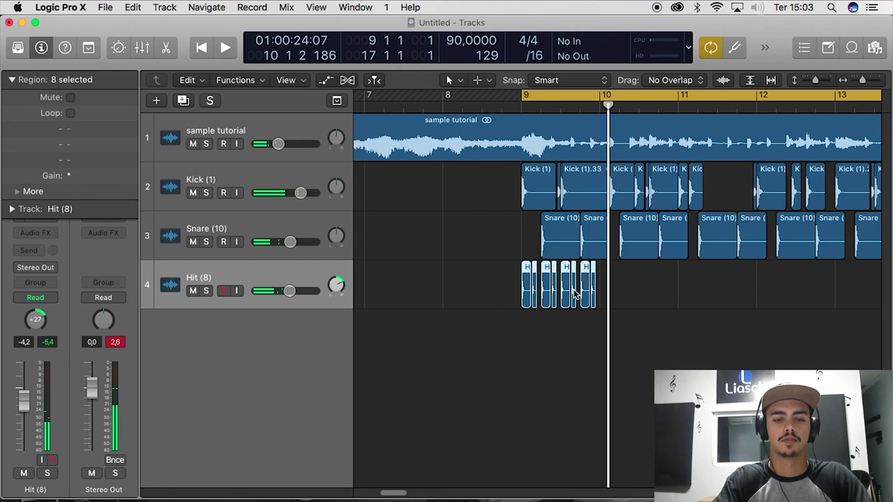
key(super+j)
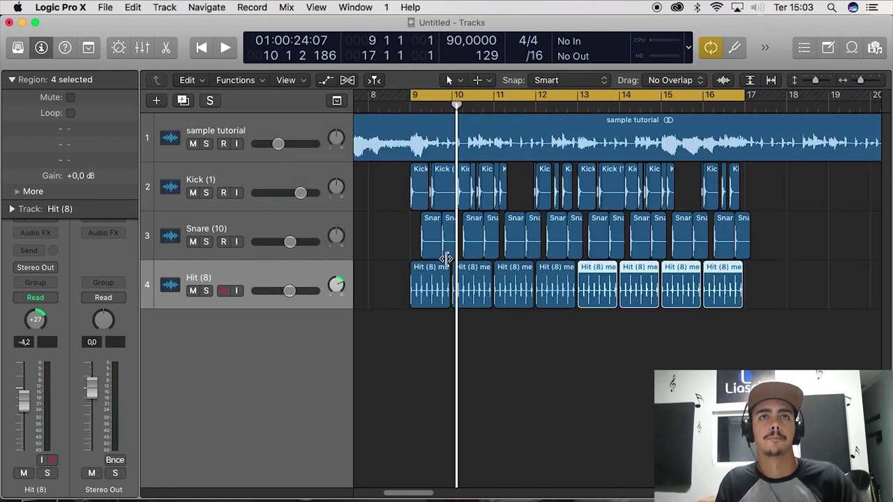
- Play back the cycle with the new hit pattern, and listen again from bar 13
key(space)
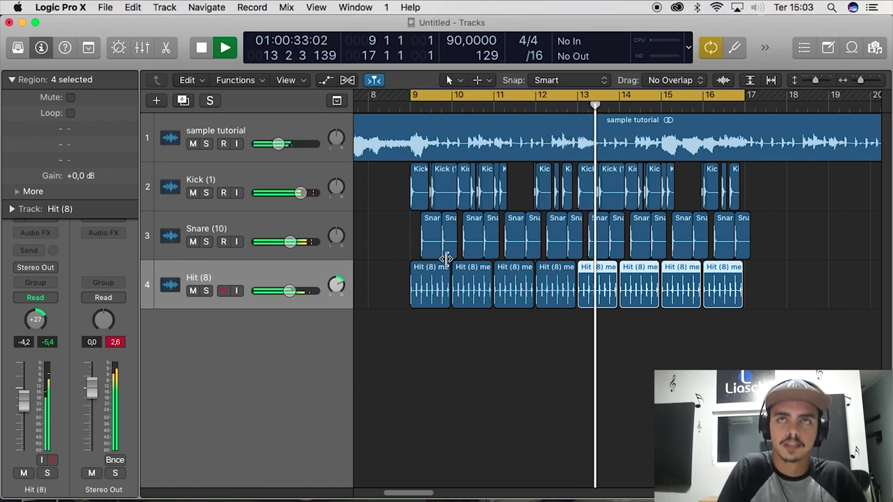
key(space)
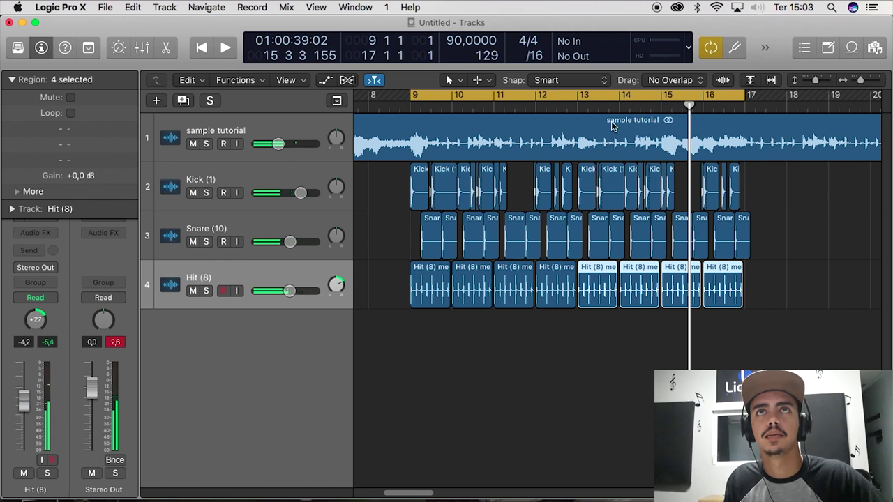
click(578, 106)
key(super+Right)
key(super+Right)
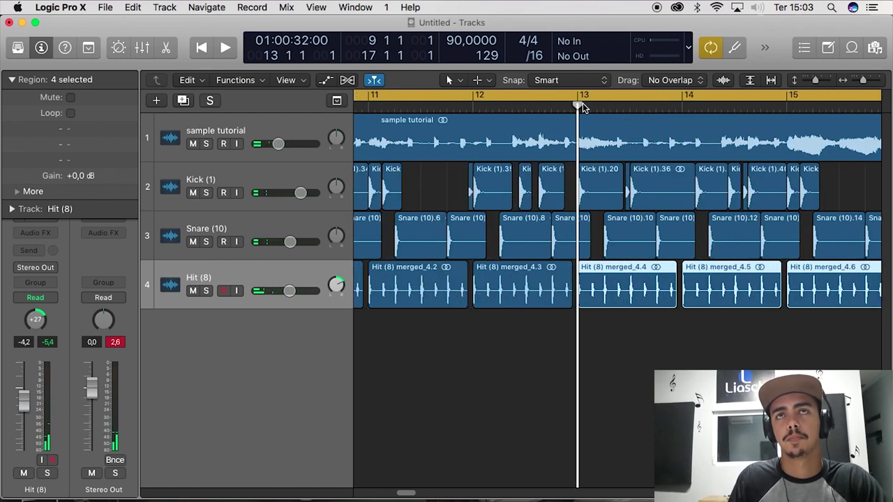
key(super+Left)
key(super+Left)
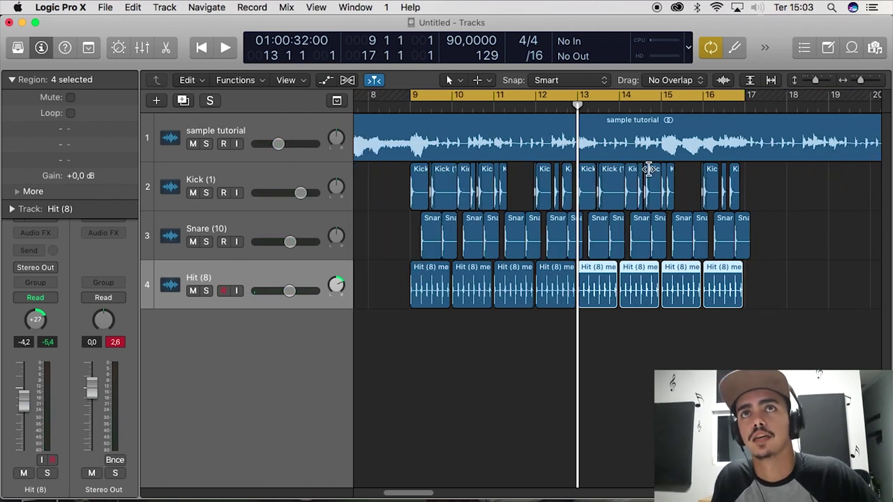
key(super+Right)
click(489, 103)
key(space)
key(space)
- Place an extra short snare hit just ahead of 13 2, keep a full snare on 13 2, and play back the result
drag(554, 229, 573, 232)
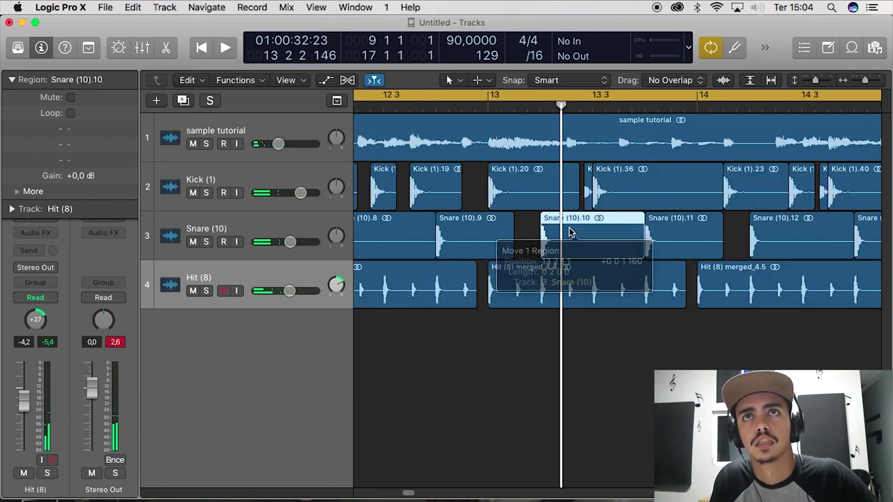
key(space)
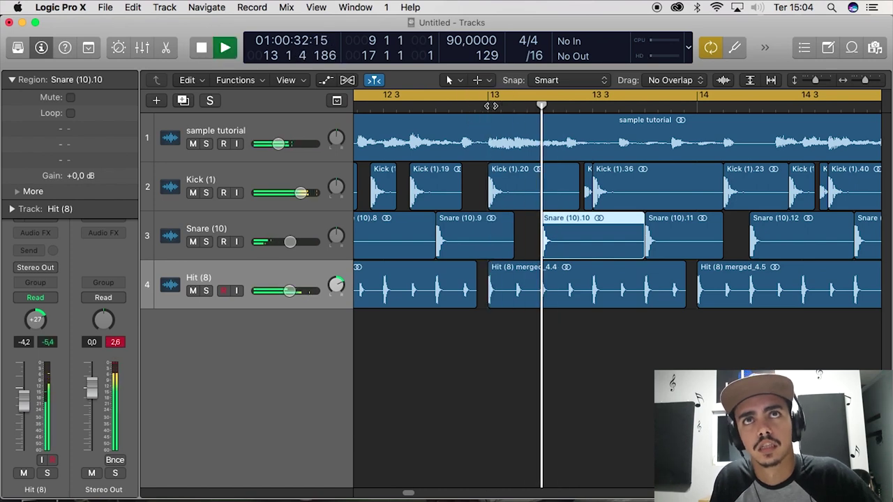
key(space)
drag(635, 224, 575, 230)
key(space)
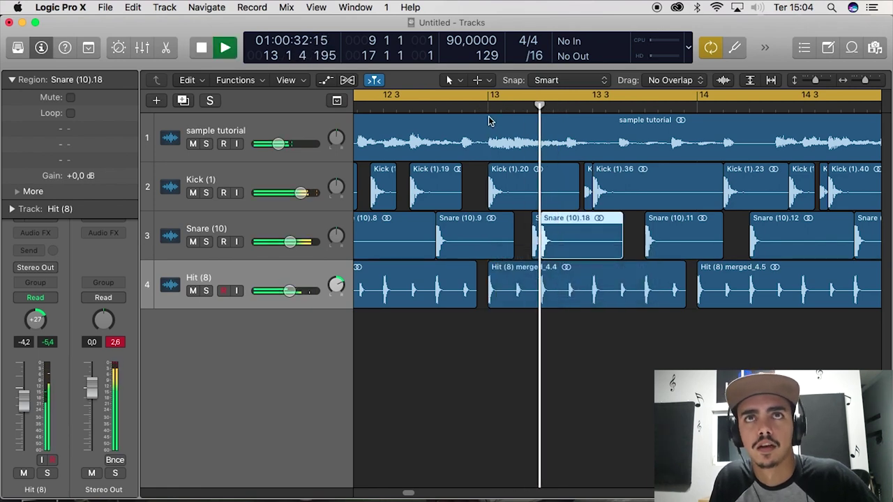
key(space)
- Copy the snare on 13 2 to about 13 2 3 as an additional hit
drag(552, 244, 578, 241)
shift+click(637, 224)
drag(639, 226, 640, 230)
- Set the region gain of the short snare just before 13 2 to -9.4 dB
click(546, 232)
click(535, 237)
drag(79, 177, 90, 328)
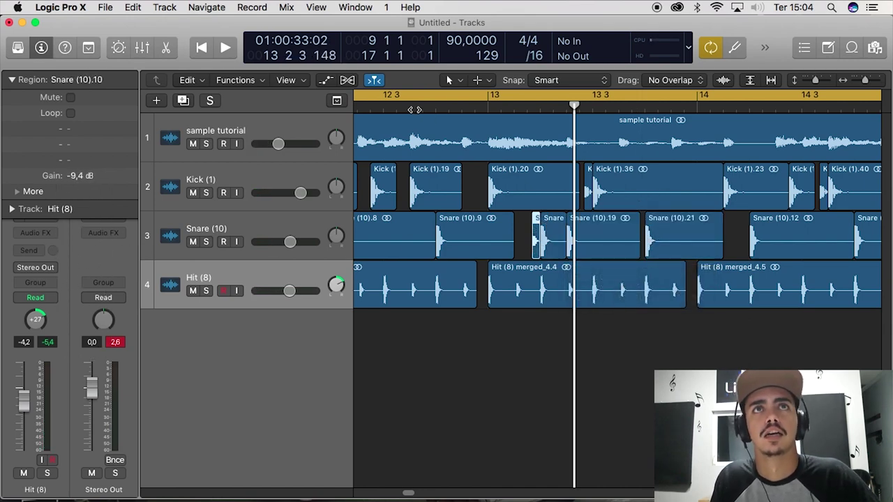
- Play back from shortly before bar 13 to the end of the cycle to hear the added snare hits
click(417, 109)
key(space)
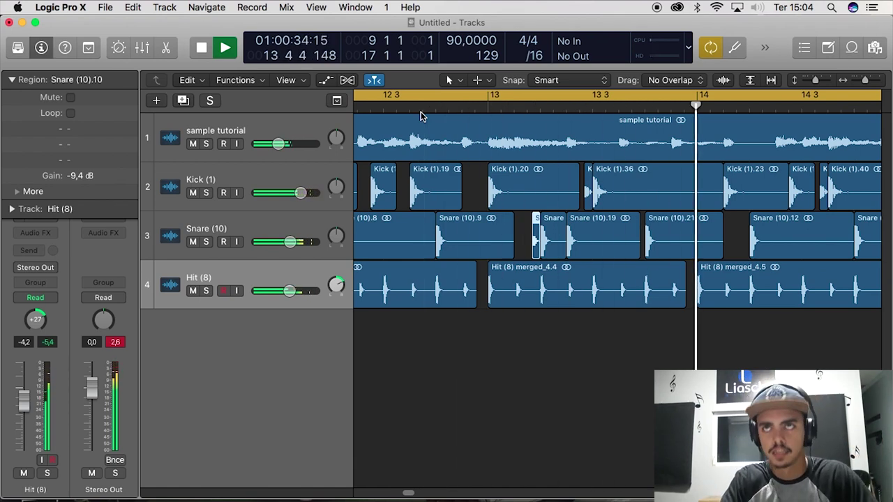
key(super+Left)
key(super+Left)
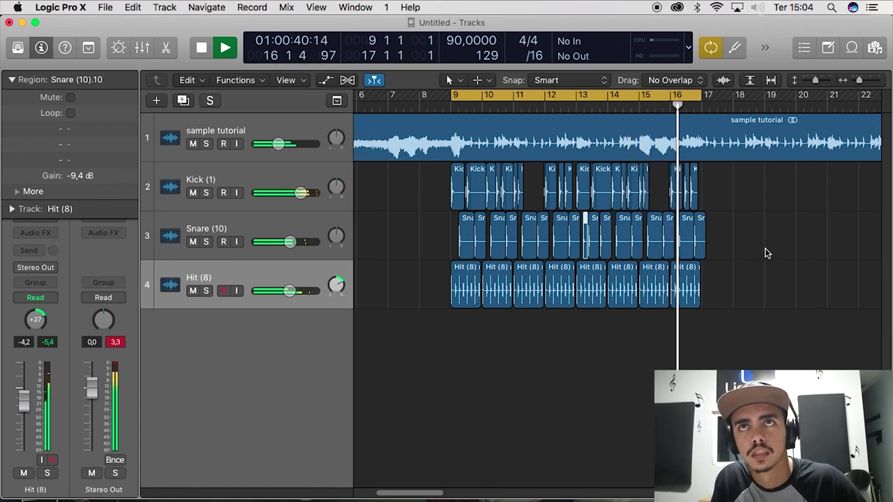
key(space)
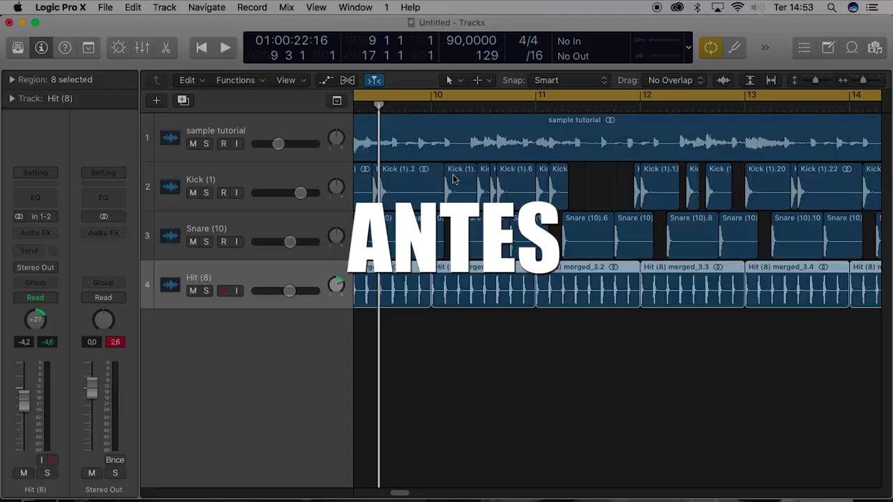
- Play back the cycle with the original beat and with the humanized beat to compare them
key(space)
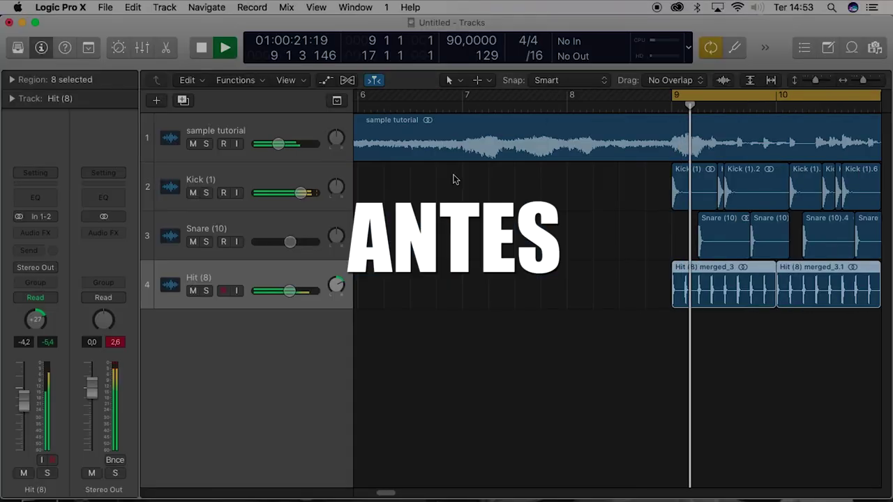
key(z)
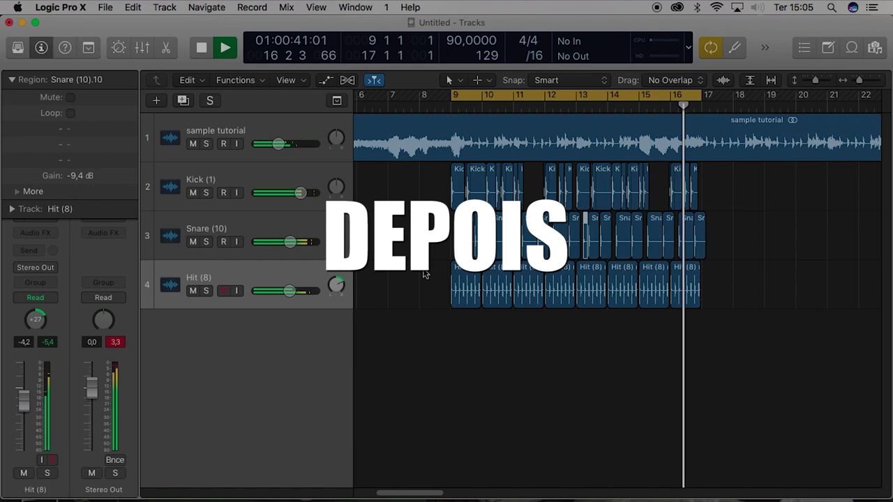
key(space)
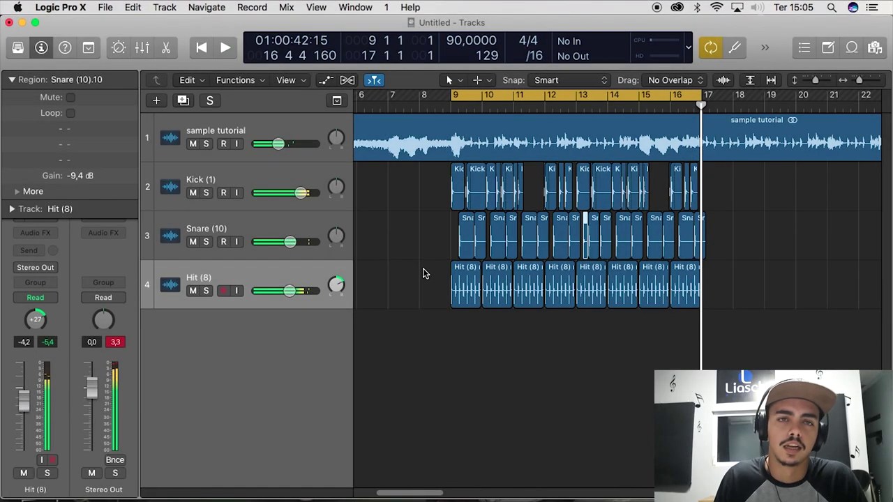
- Add one new Software Instrument track below the Hit (8) track
click(245, 280)
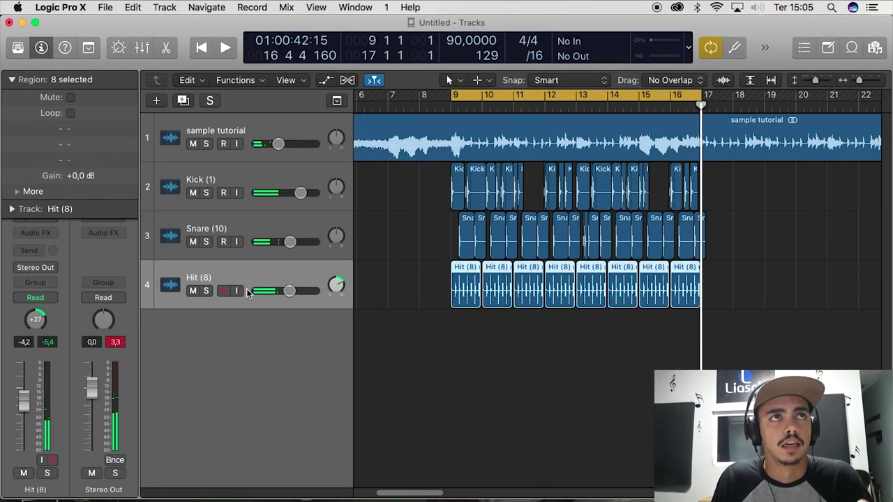
click(157, 100)
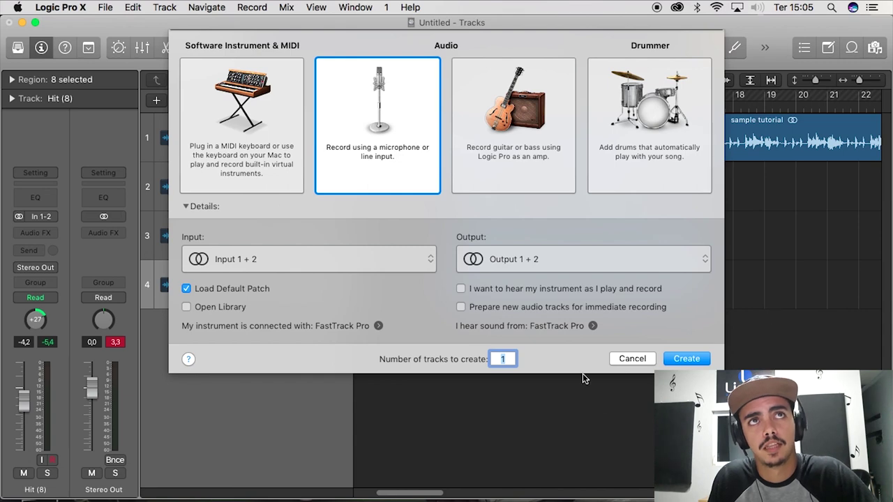
click(274, 179)
key(Return)
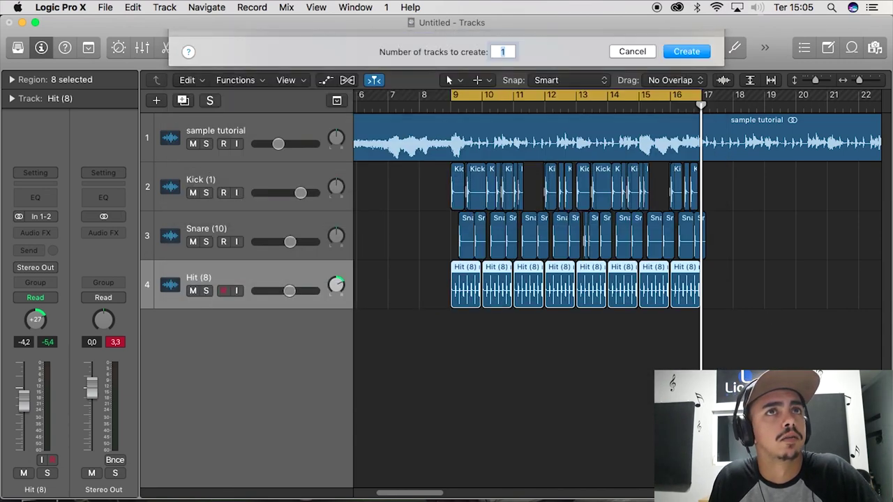
- Load the Thumb Bass patch from the Library's Bass category on the new instrument track and show the Musical Typing keyboard
click(18, 47)
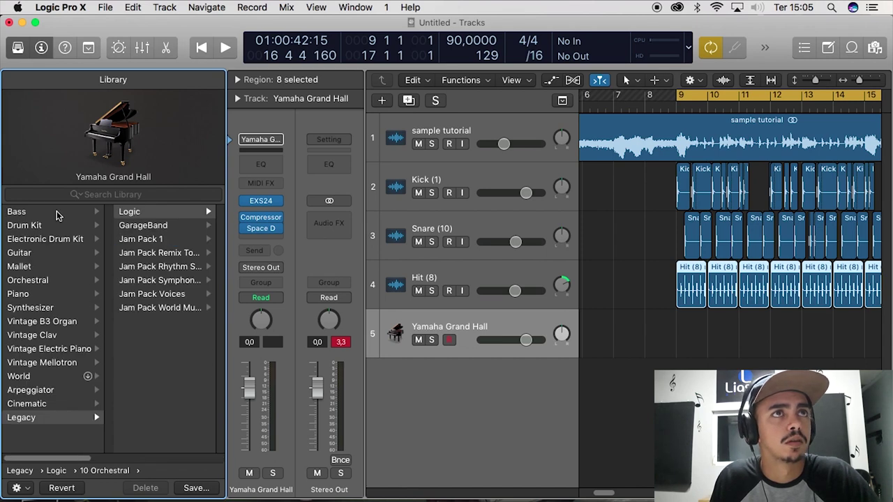
click(150, 322)
key(super+k)
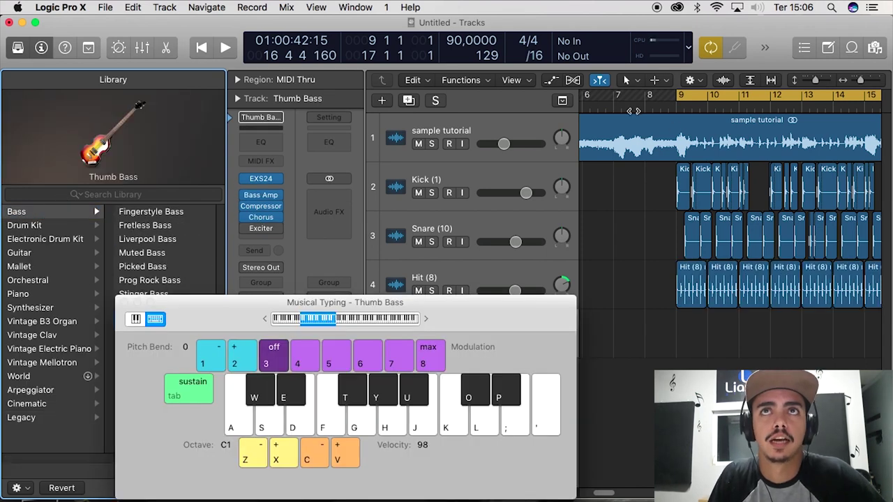
- Play back from bar 7 and audition repeated B1 bass notes over the beat with Musical Typing, stopping shortly after bar 11
click(613, 106)
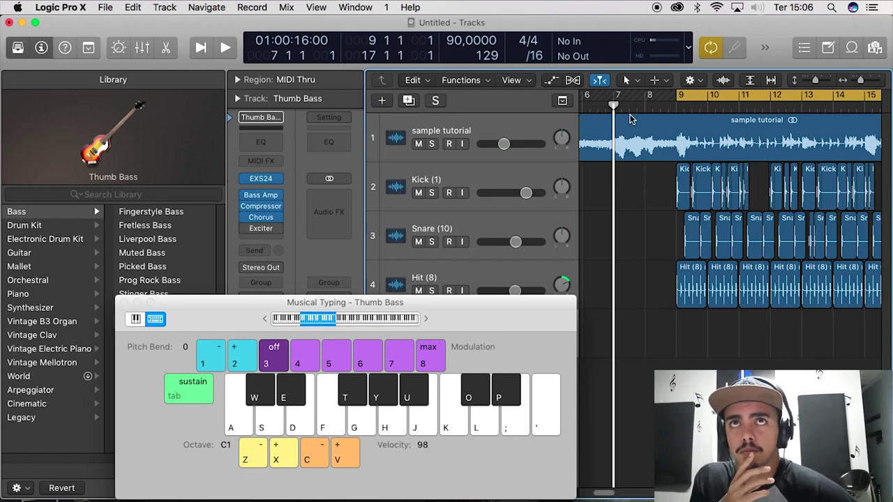
key(space)
key(j)
key(j)
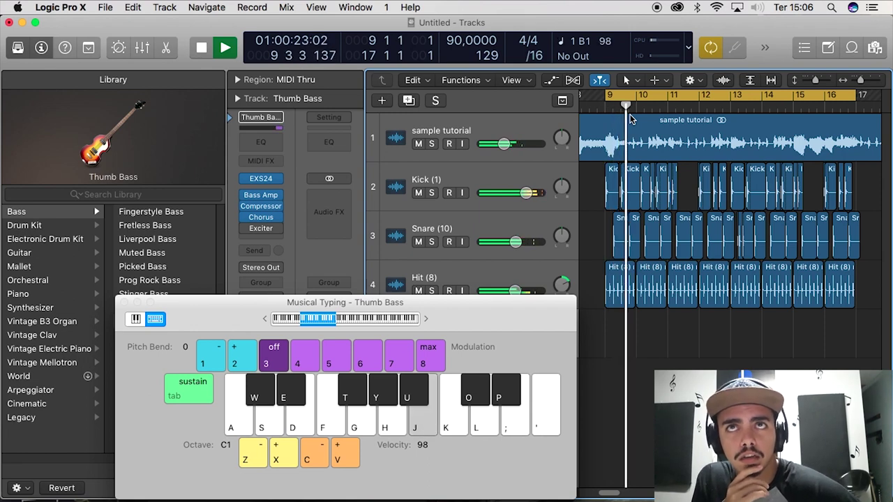
key(j)
key(j)
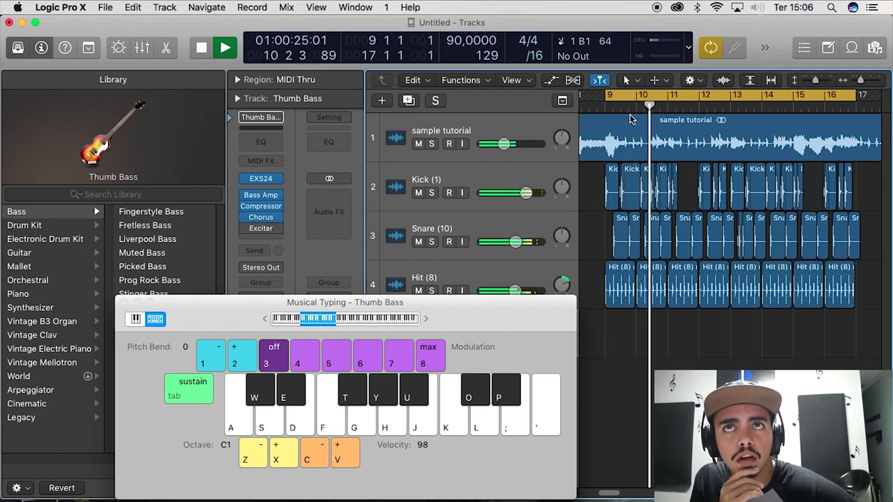
key(j)
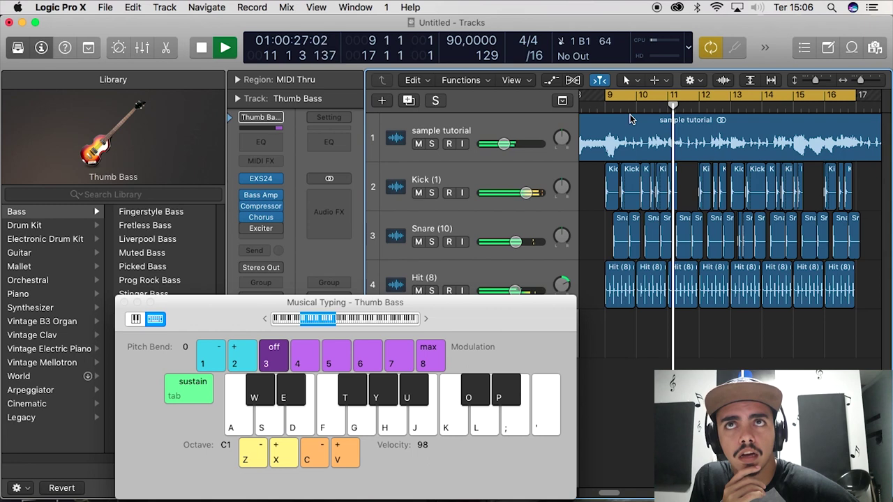
key(space)
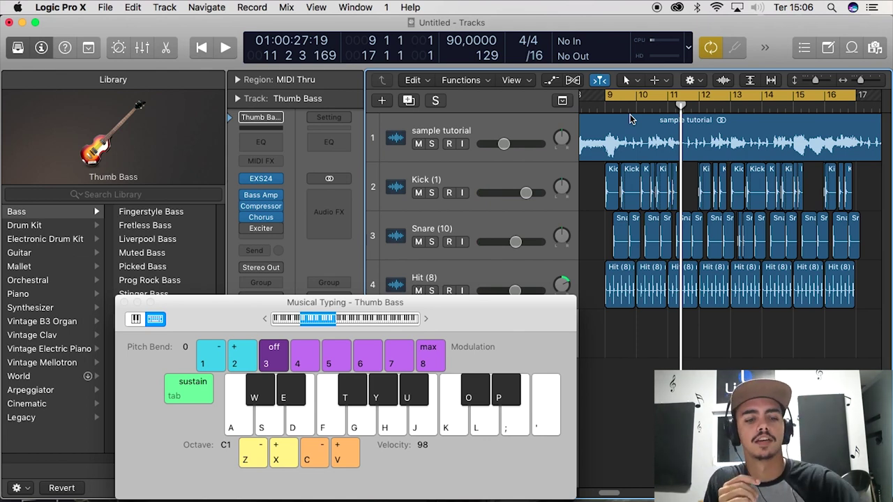
key(j)
key(j)
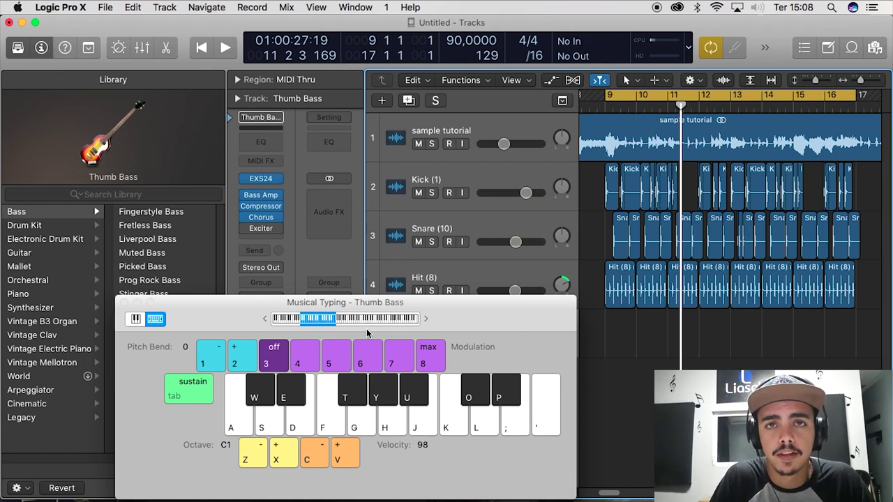